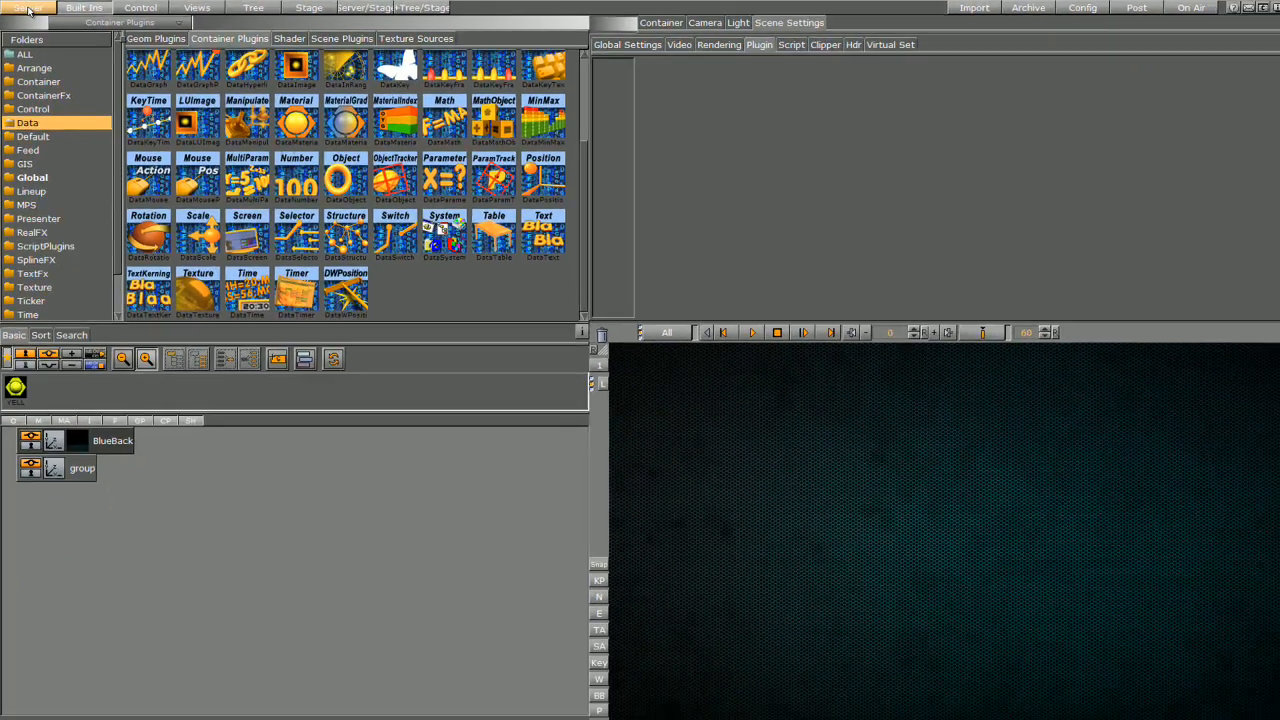
# - Place the seven images from 1812 through WARHEAD inside the group container and scale the group to 4.29
pyautogui.click(223, 43)
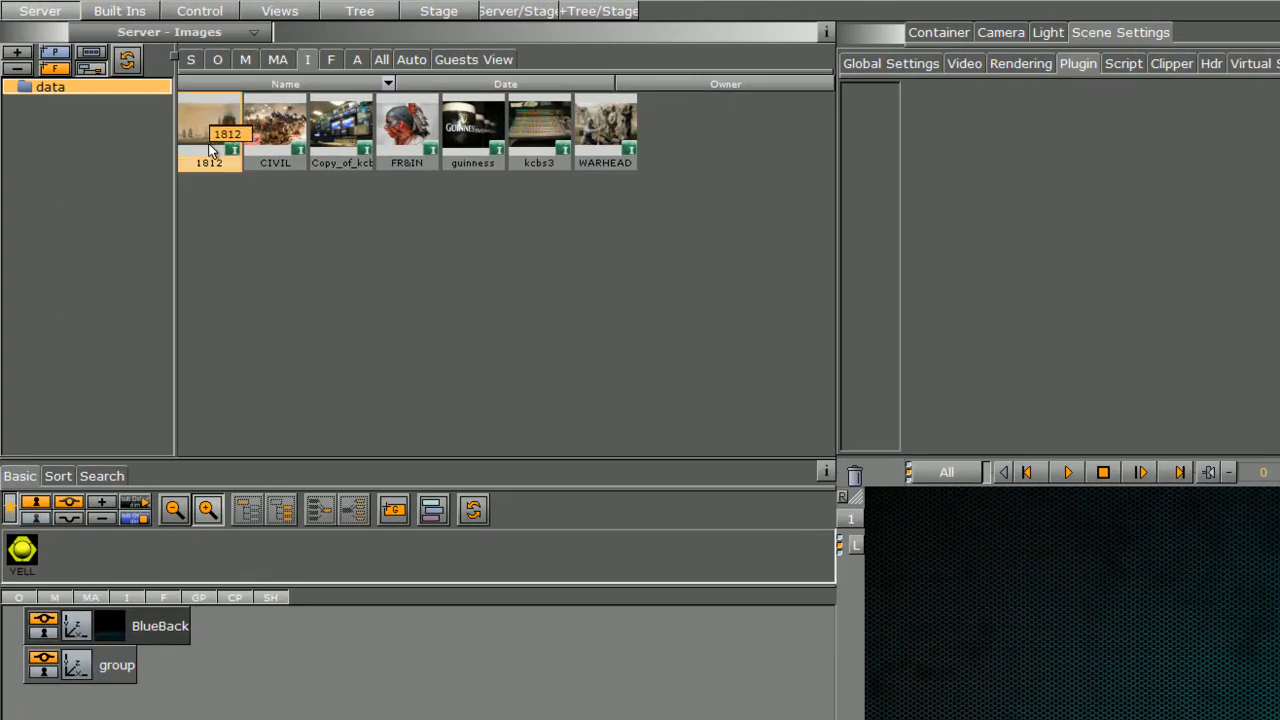
pyautogui.keyDown('shift'); pyautogui.click(612, 155); pyautogui.keyUp('shift')
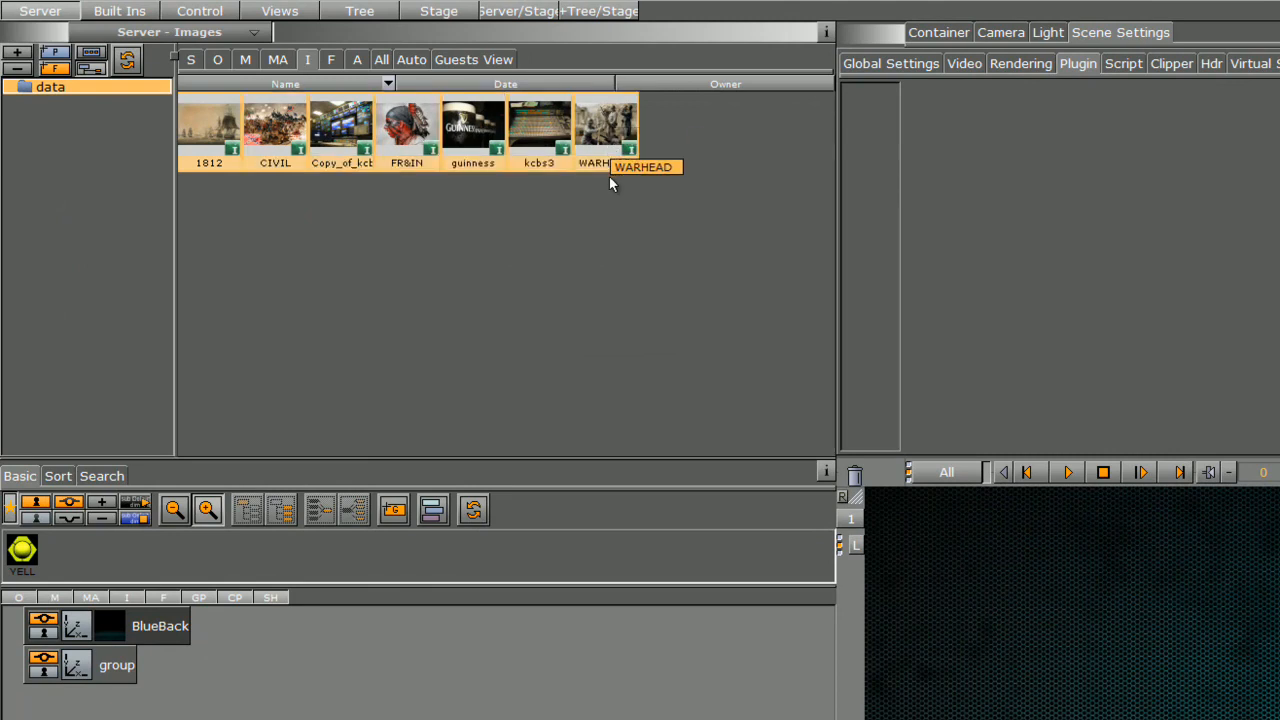
pyautogui.moveTo(610, 150); pyautogui.dragTo(175, 672)
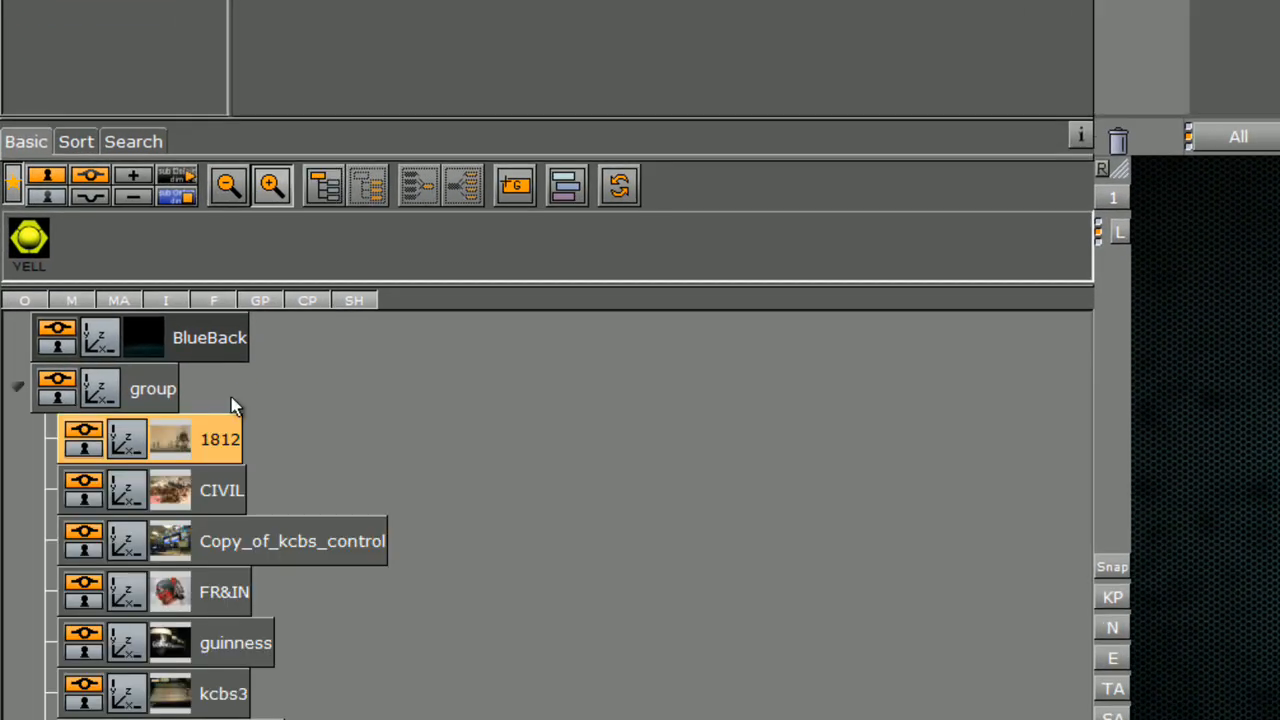
pyautogui.click(98, 390)
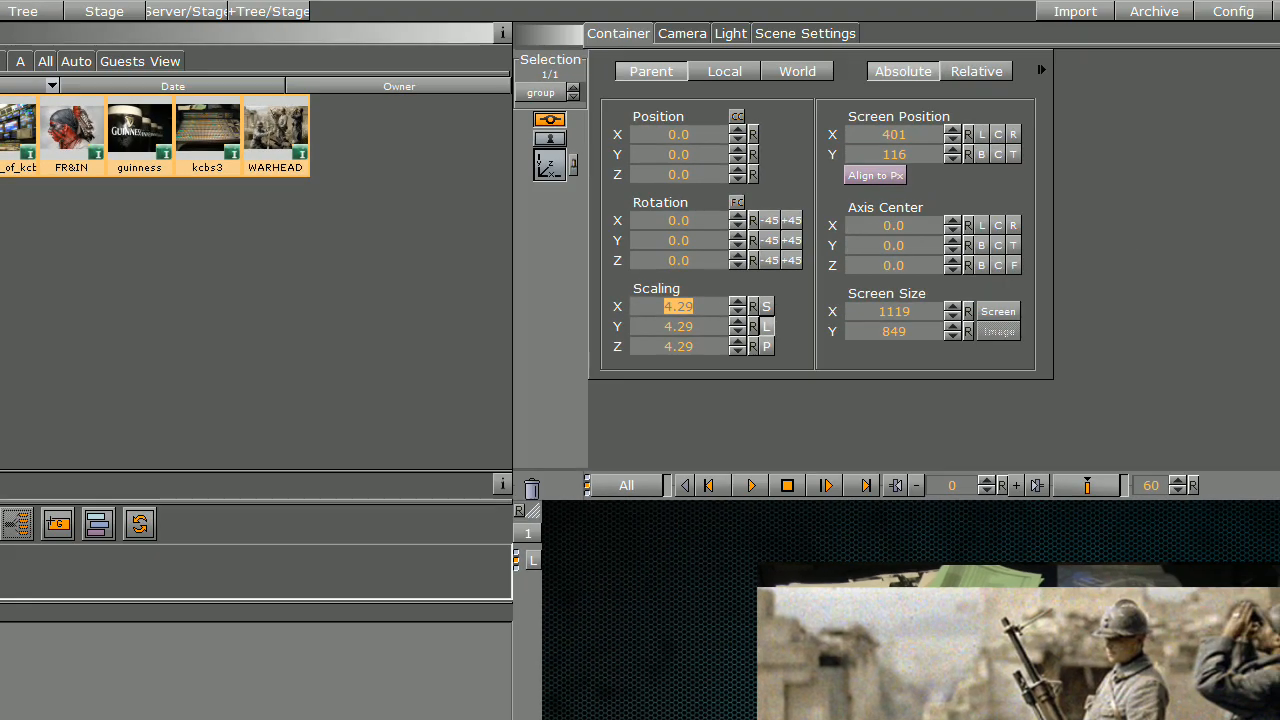
# - Add the DataPool scene plugin to the scene's plugin settings
pyautogui.click(776, 34)
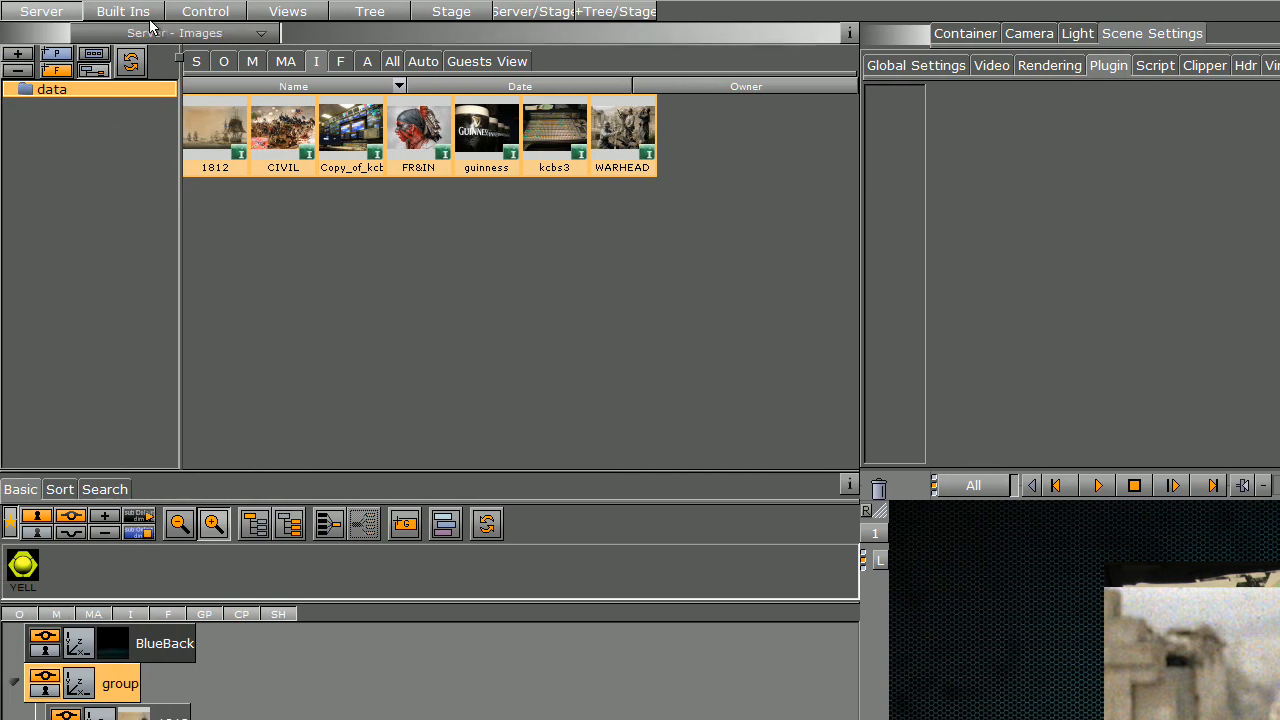
pyautogui.click(140, 12)
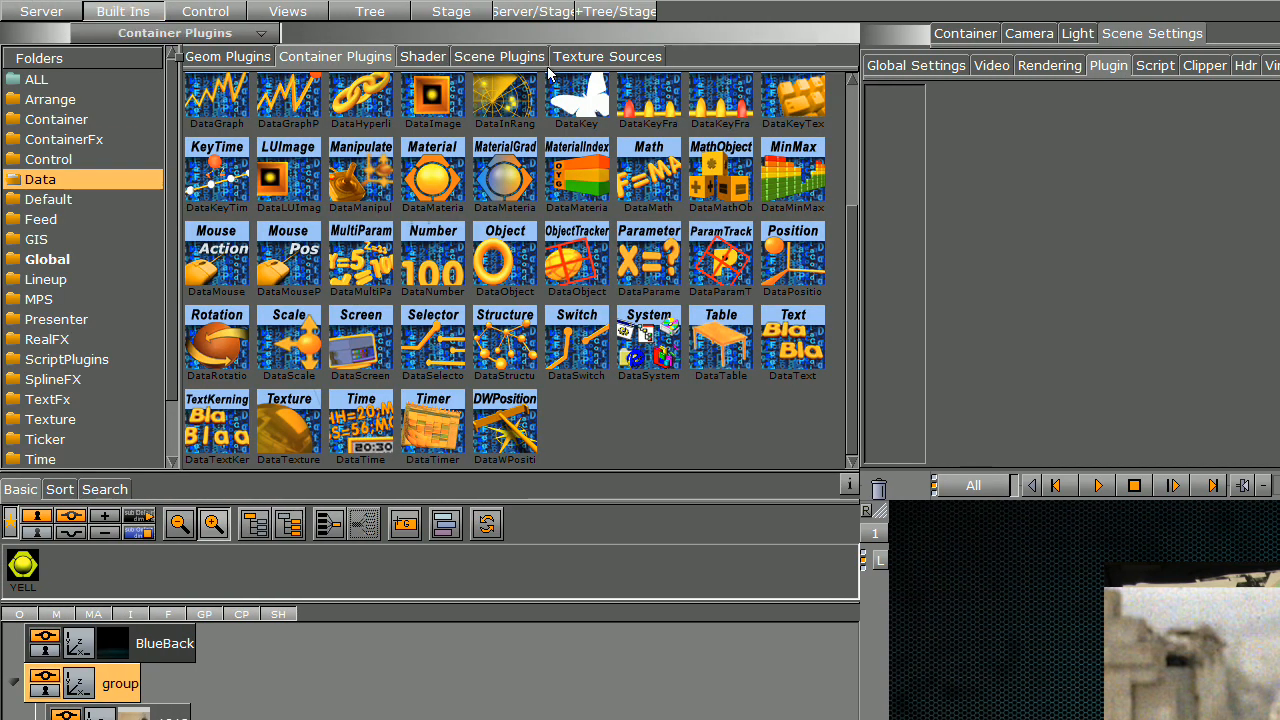
pyautogui.click(500, 56)
pyautogui.moveTo(505, 110); pyautogui.dragTo(897, 134)
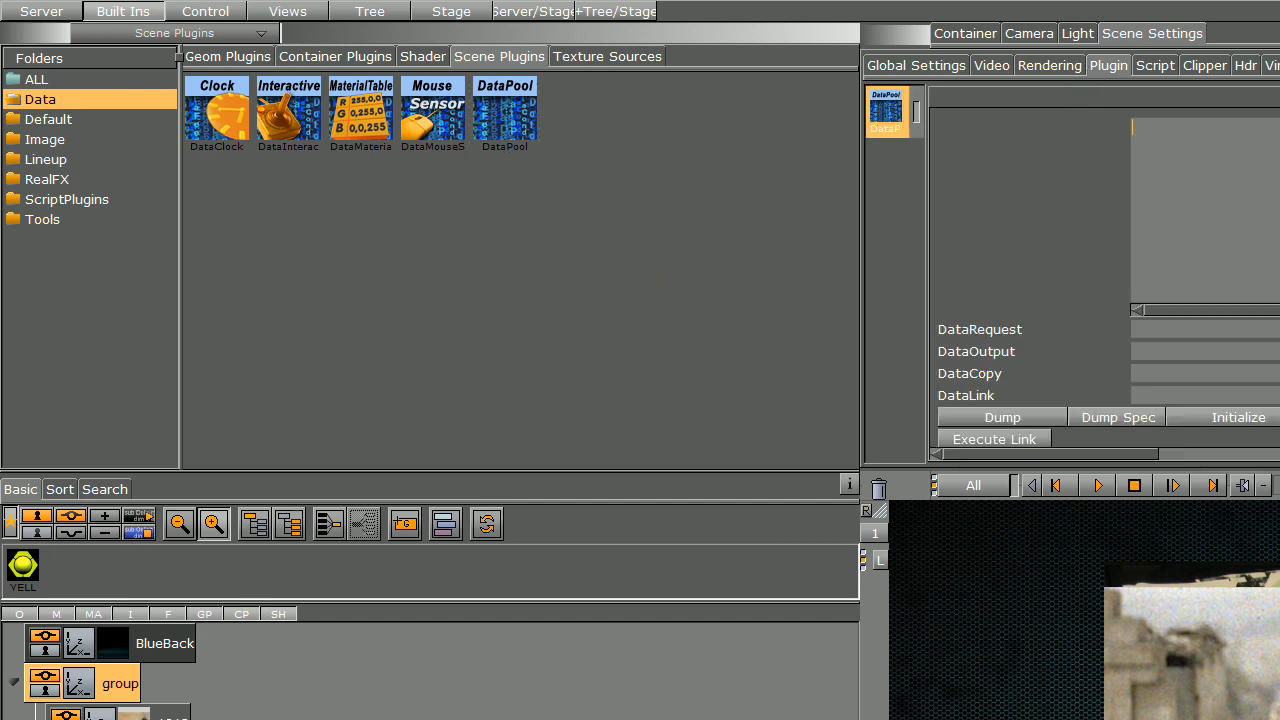
# - Add the DataSelector container plugin to the group and set its field name to pic
pyautogui.click(349, 56)
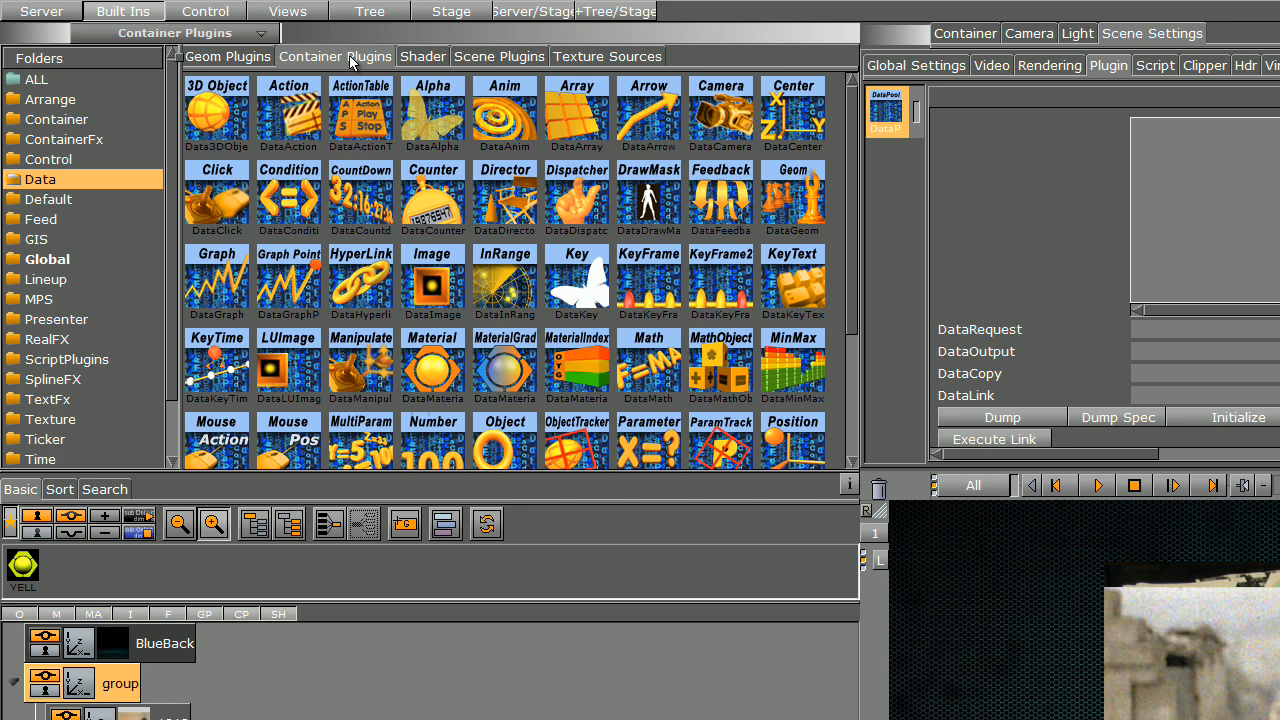
pyautogui.moveTo(846, 262); pyautogui.dragTo(852, 371)
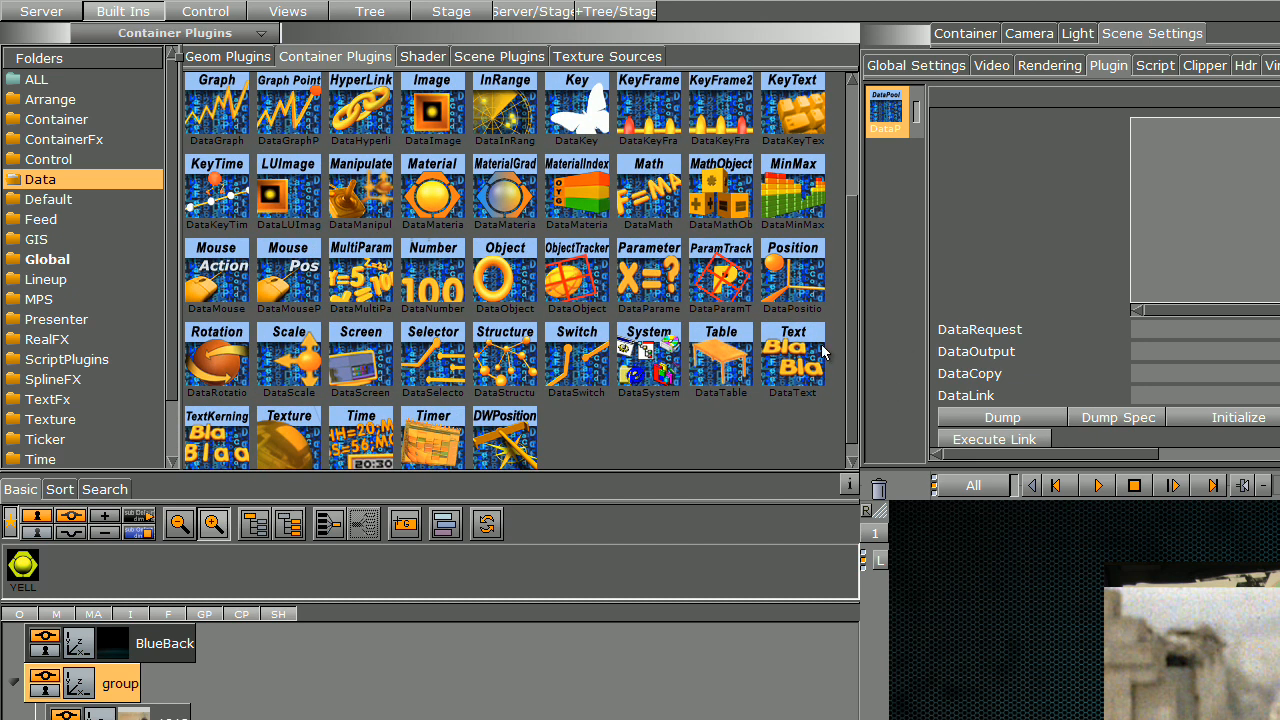
pyautogui.moveTo(425, 355); pyautogui.dragTo(118, 691)
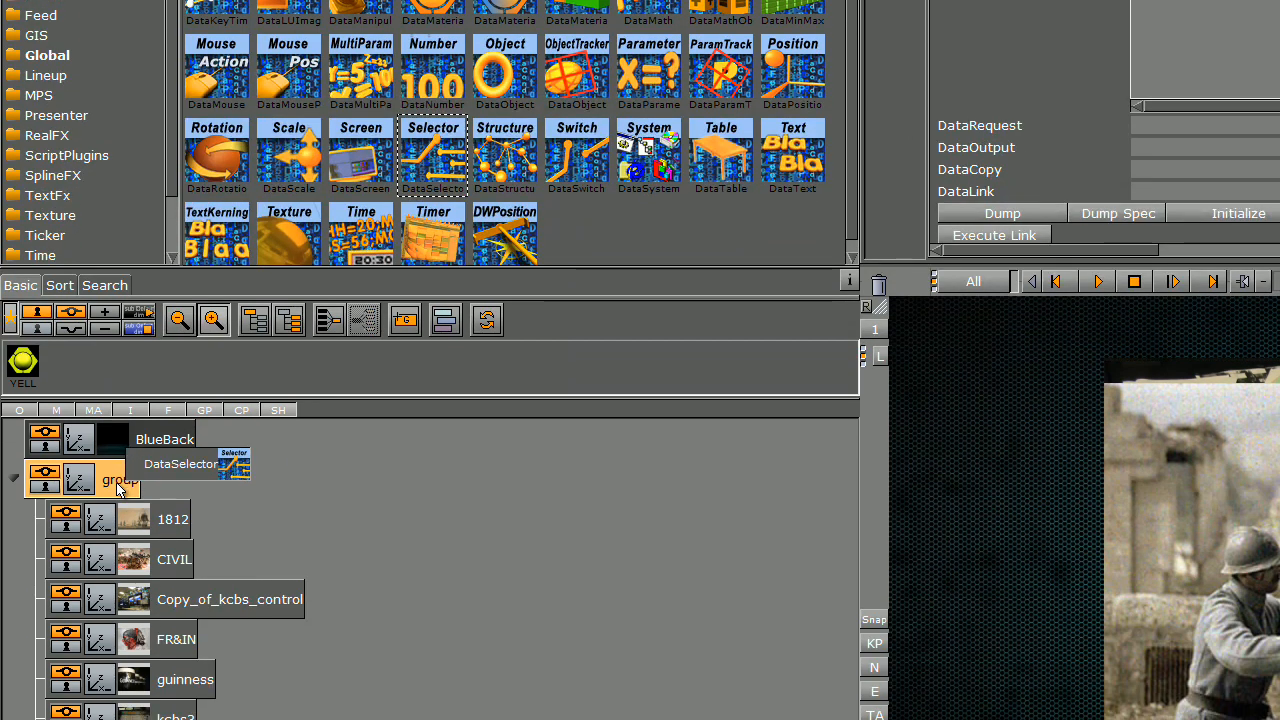
pyautogui.moveTo(117, 488); pyautogui.dragTo(118, 488)
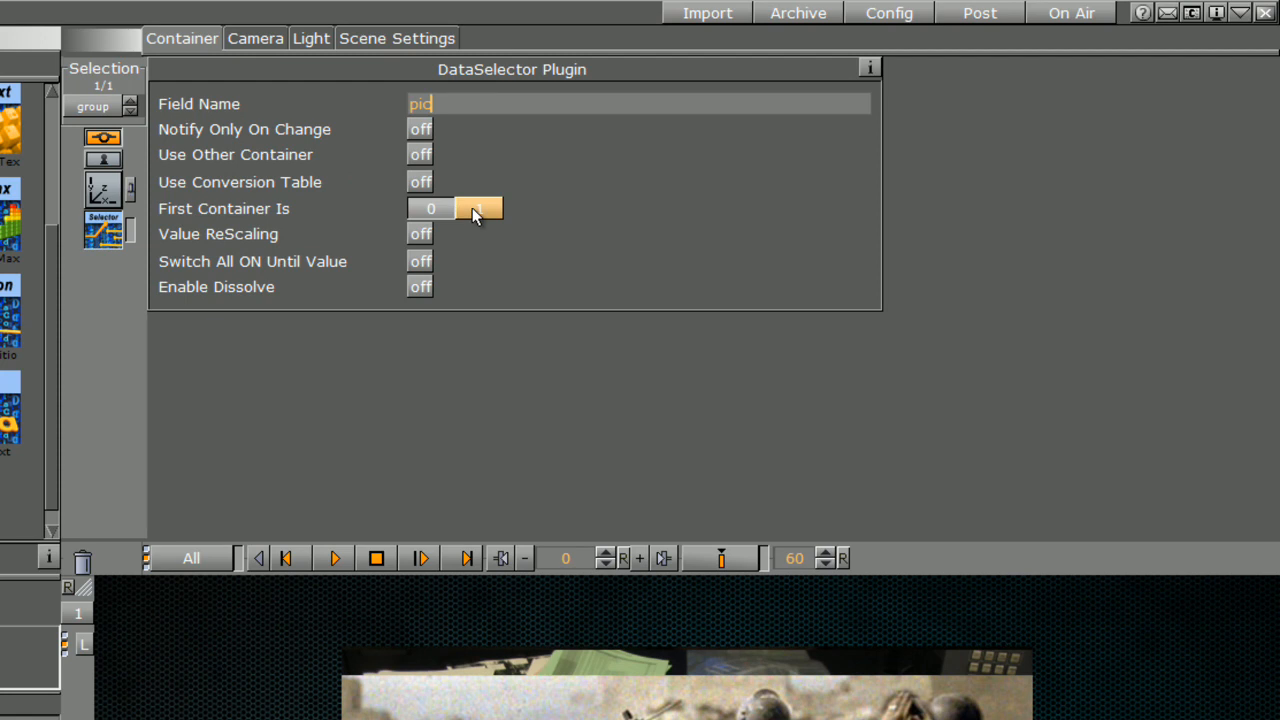
# - Set the DataSelector's first container to 0 and enable dissolve
pyautogui.click(433, 209)
pyautogui.click(487, 209)
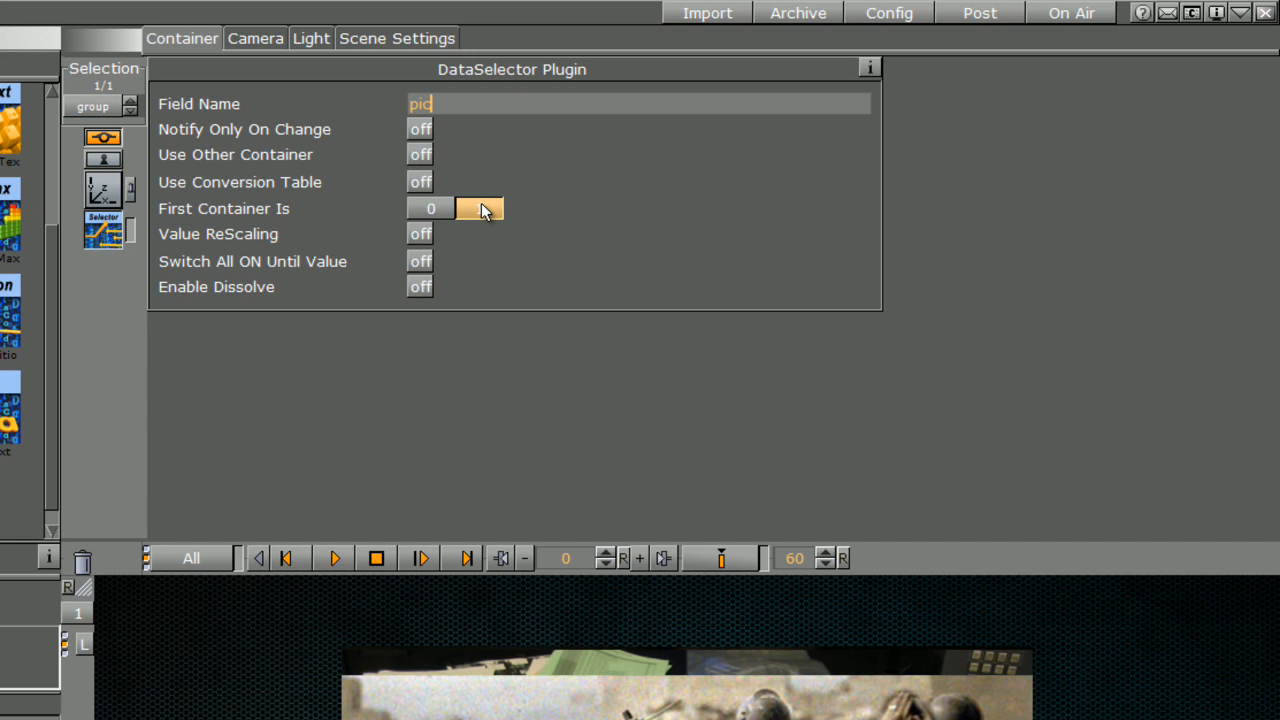
pyautogui.click(431, 209)
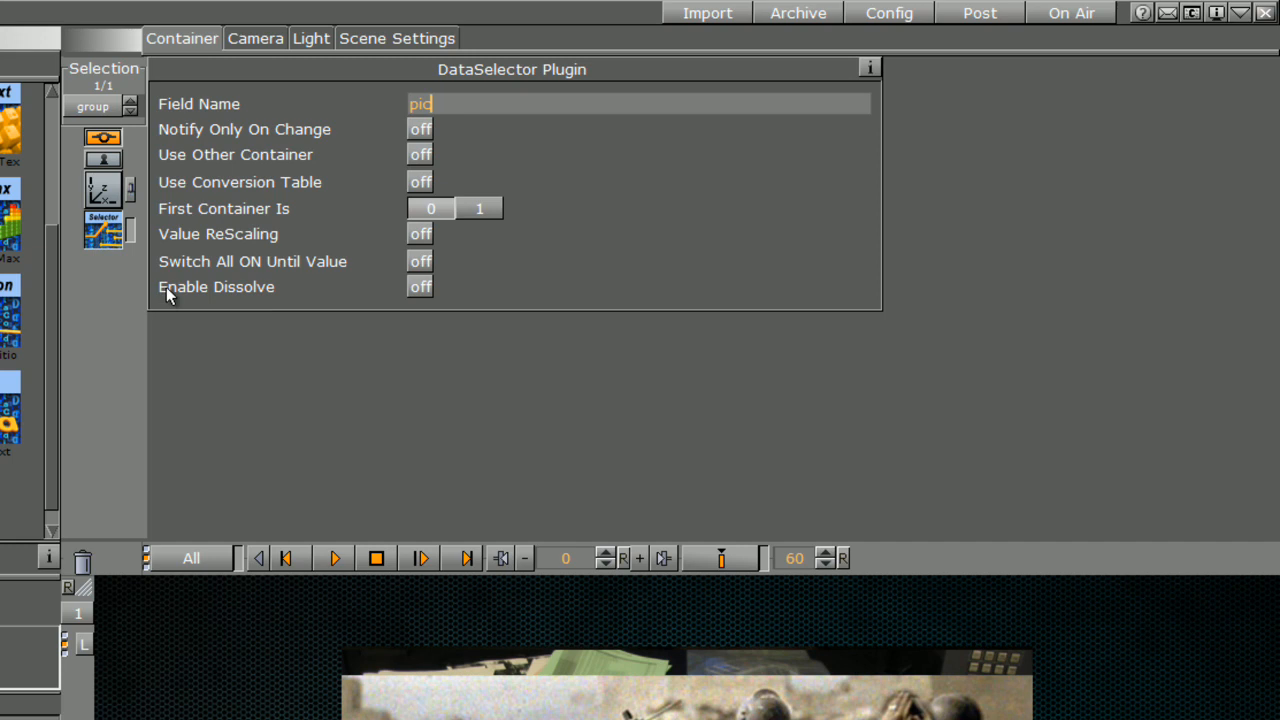
pyautogui.click(420, 287)
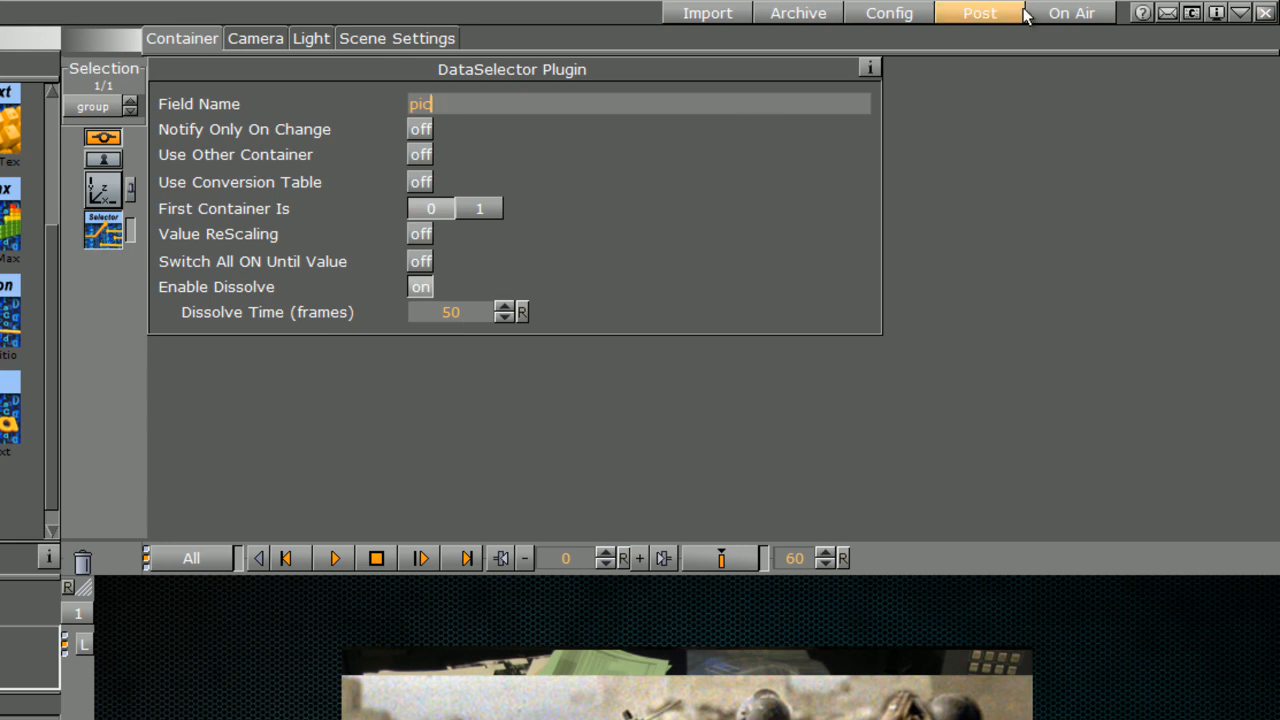
# - Put the scene on air, switch to vizSend, and send the command 0 REND*FUNCTION*DataPool*Data SET pic=2
pyautogui.click(1066, 14)
pyautogui.hotkey('alt', 'Tab')
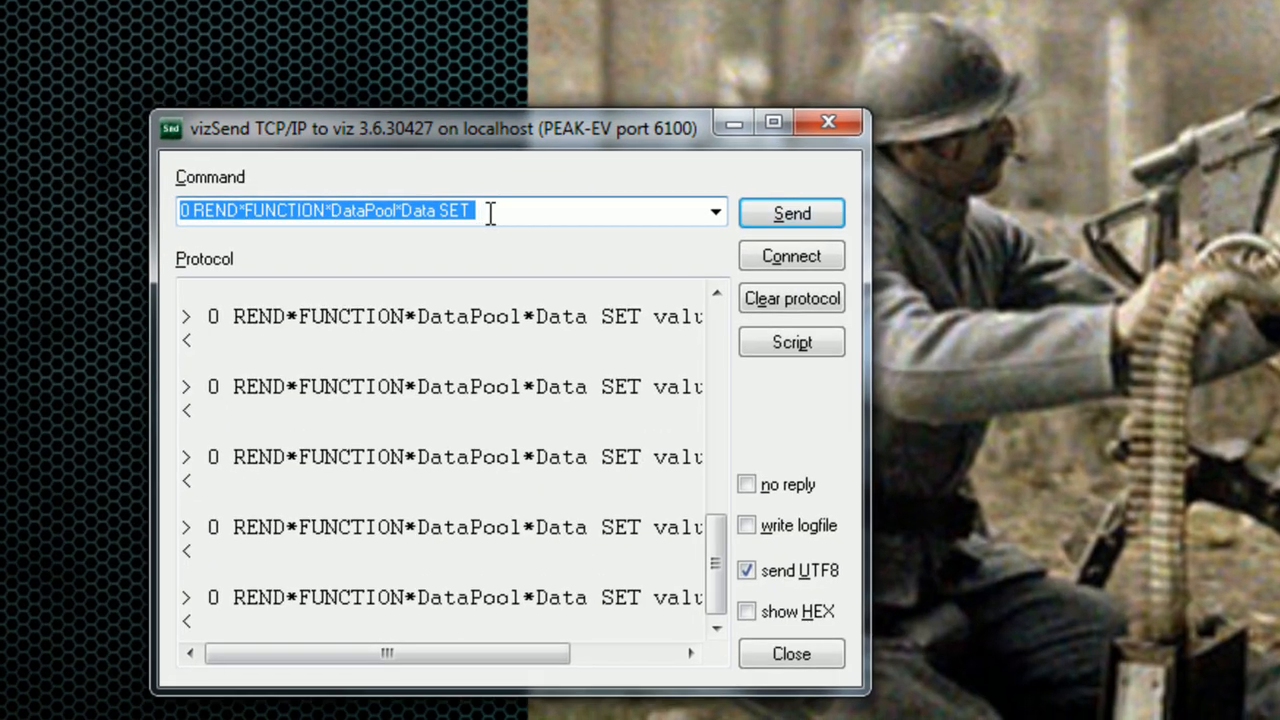
pyautogui.click(491, 212)
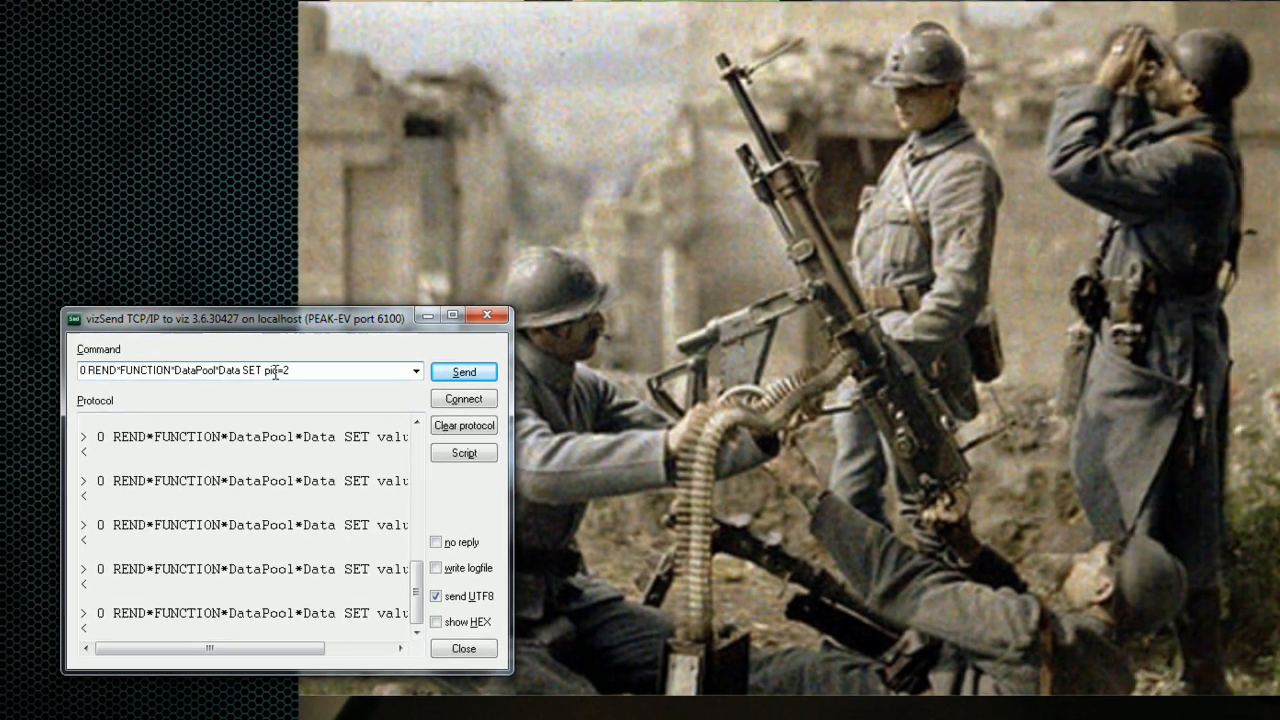
pyautogui.click(566, 296)
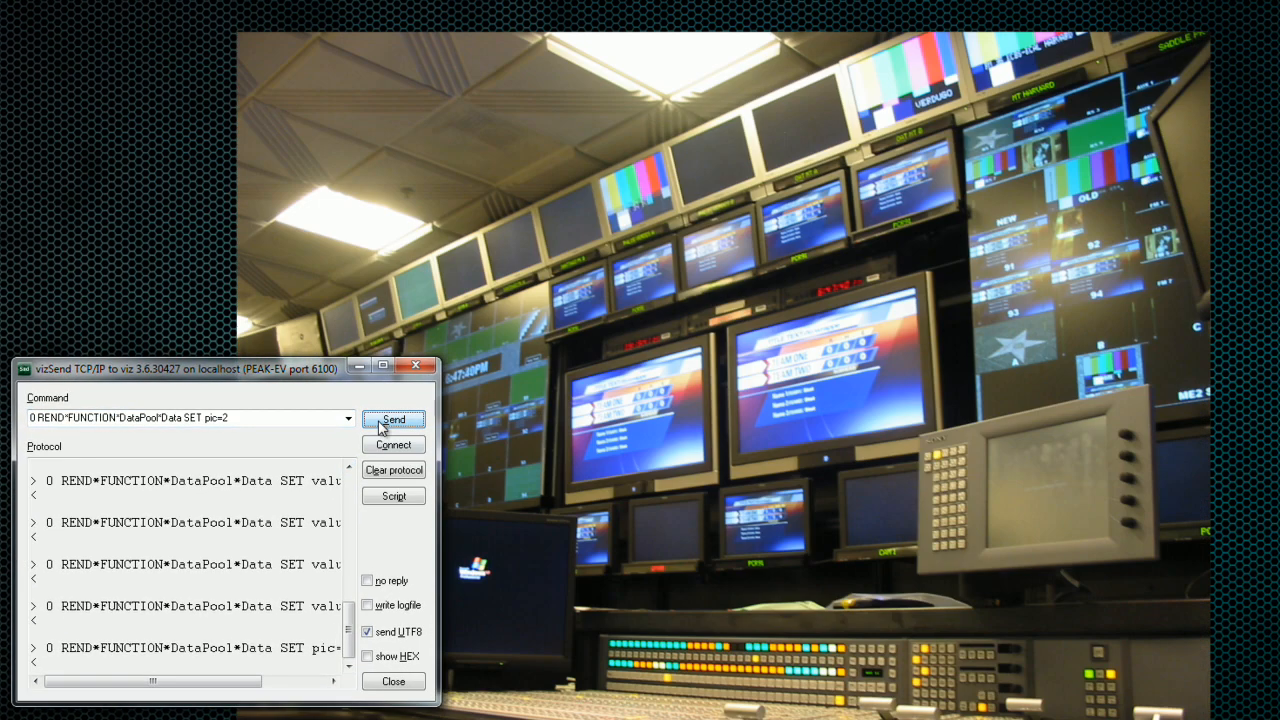
pyautogui.moveTo(280, 376); pyautogui.dragTo(216, 462)
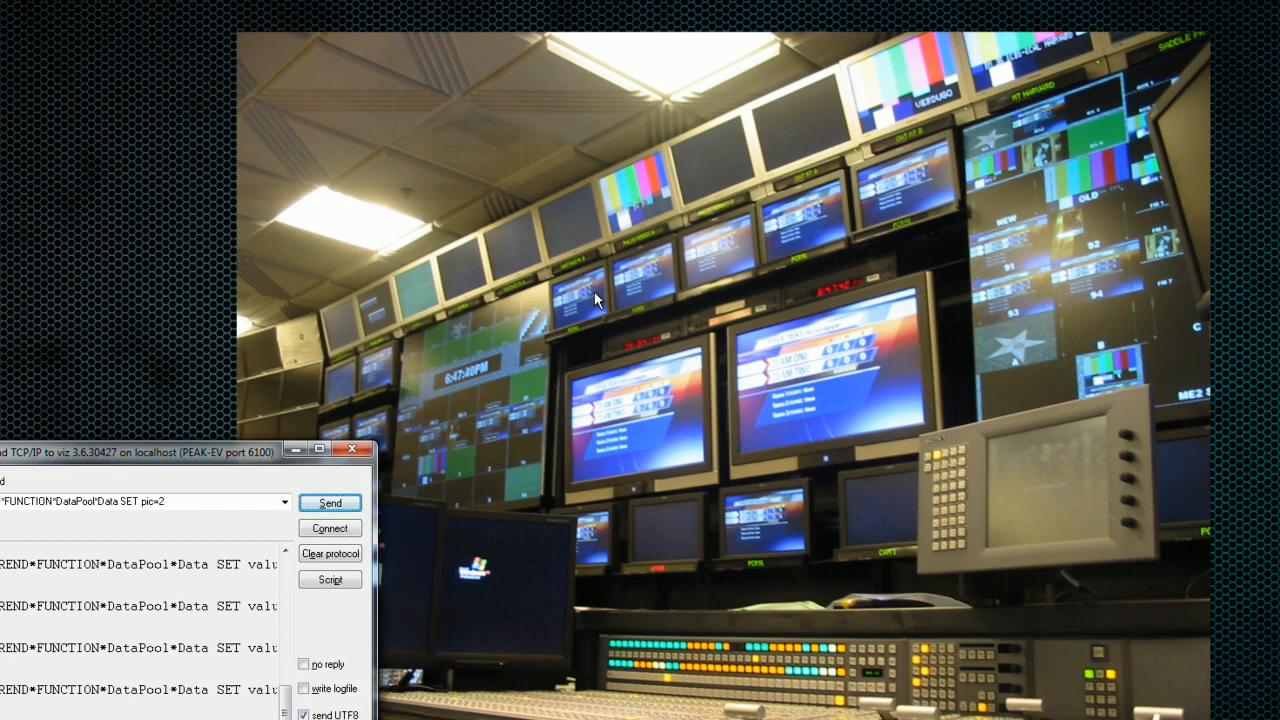
# - Change the DataPool command's value to pic=3 and send it
pyautogui.click(176, 506)
pyautogui.click(165, 506)
pyautogui.moveTo(165, 506); pyautogui.dragTo(160, 506)
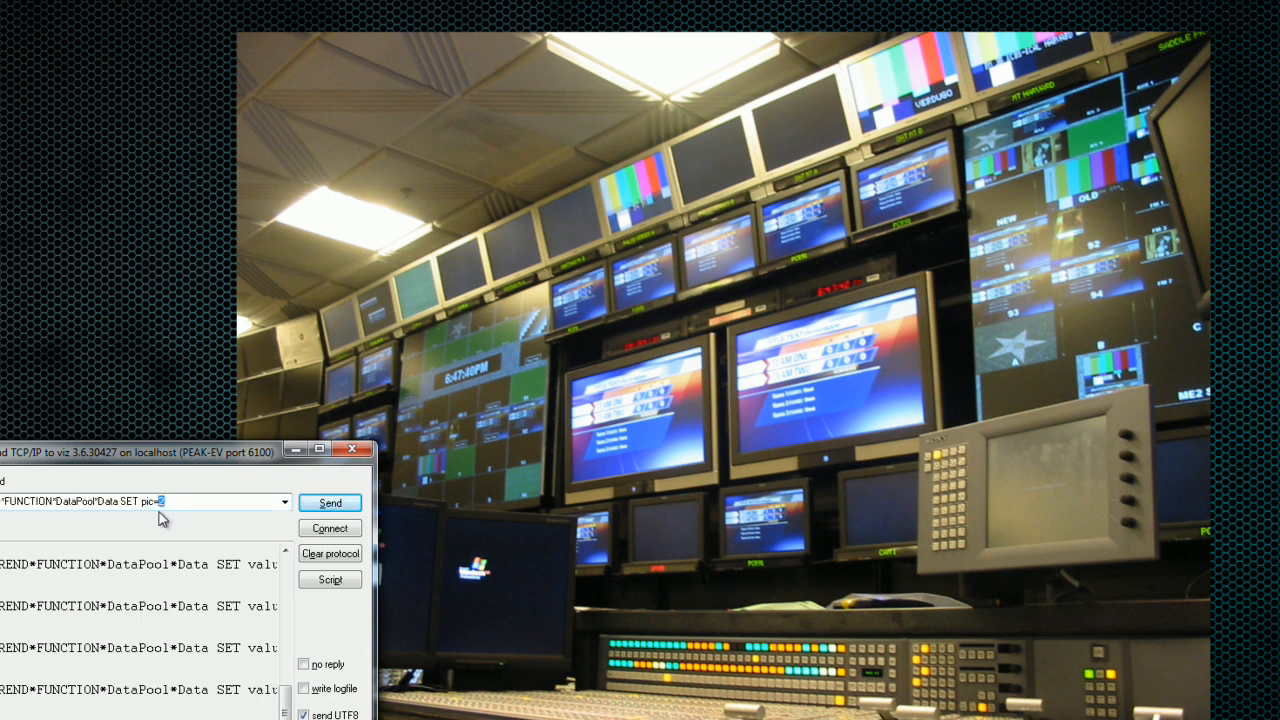
pyautogui.write('3')
pyautogui.click(320, 508)
# - Change the DataPool command's value to pic=0 and send it
pyautogui.click(177, 503)
pyautogui.click(177, 503)
pyautogui.moveTo(177, 503); pyautogui.dragTo(157, 518)
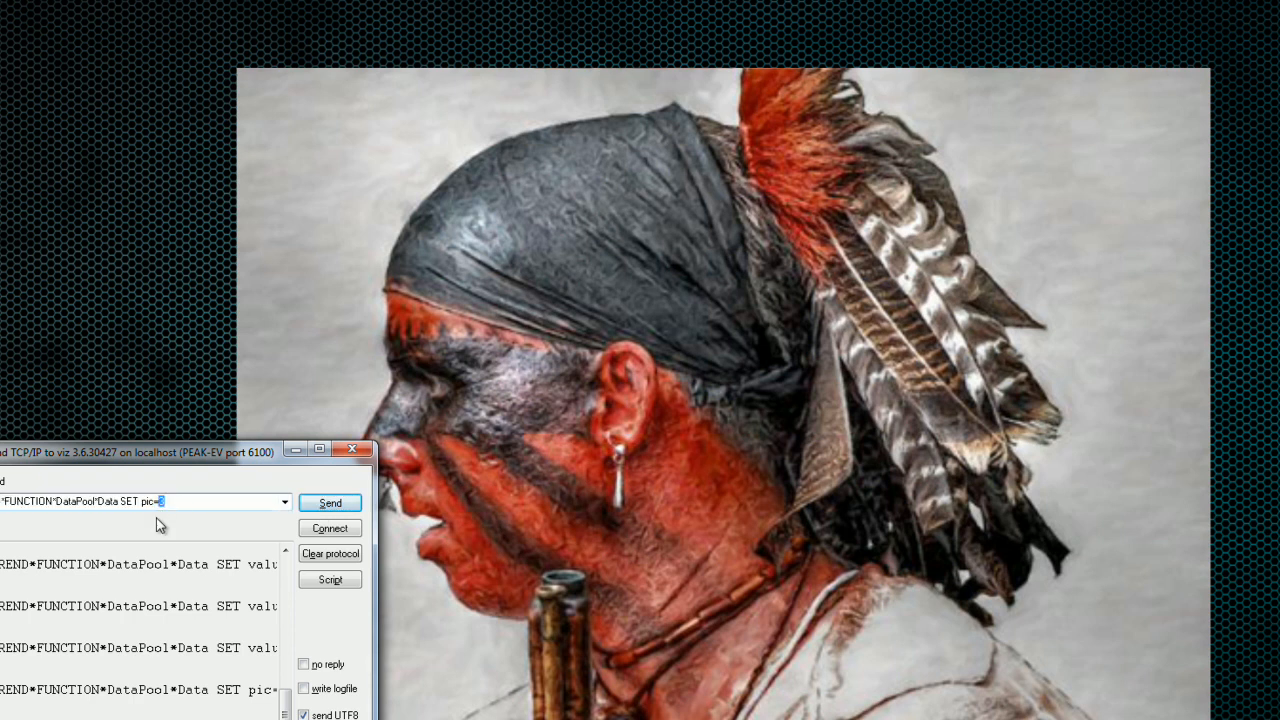
pyautogui.write('0')
pyautogui.click(331, 505)
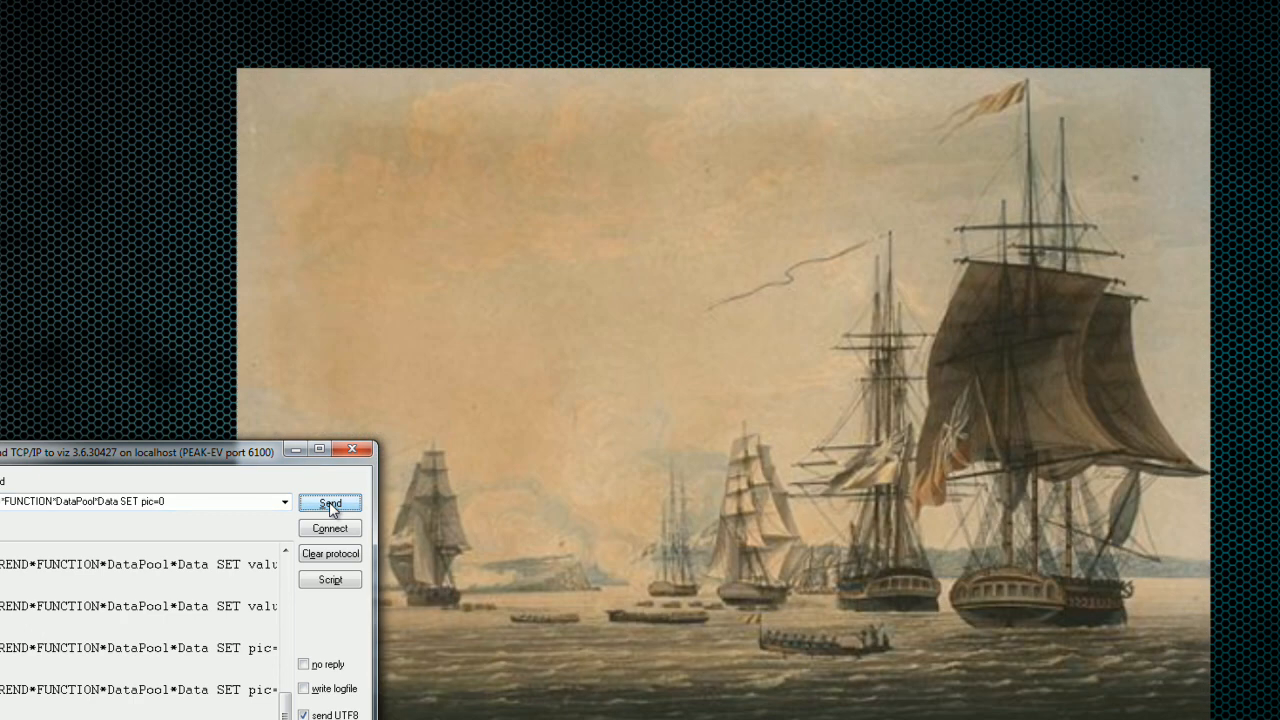
# - Change the DataPool command's value to pic=6 and send it
pyautogui.click(178, 502)
pyautogui.click(178, 502)
pyautogui.click(306, 508)
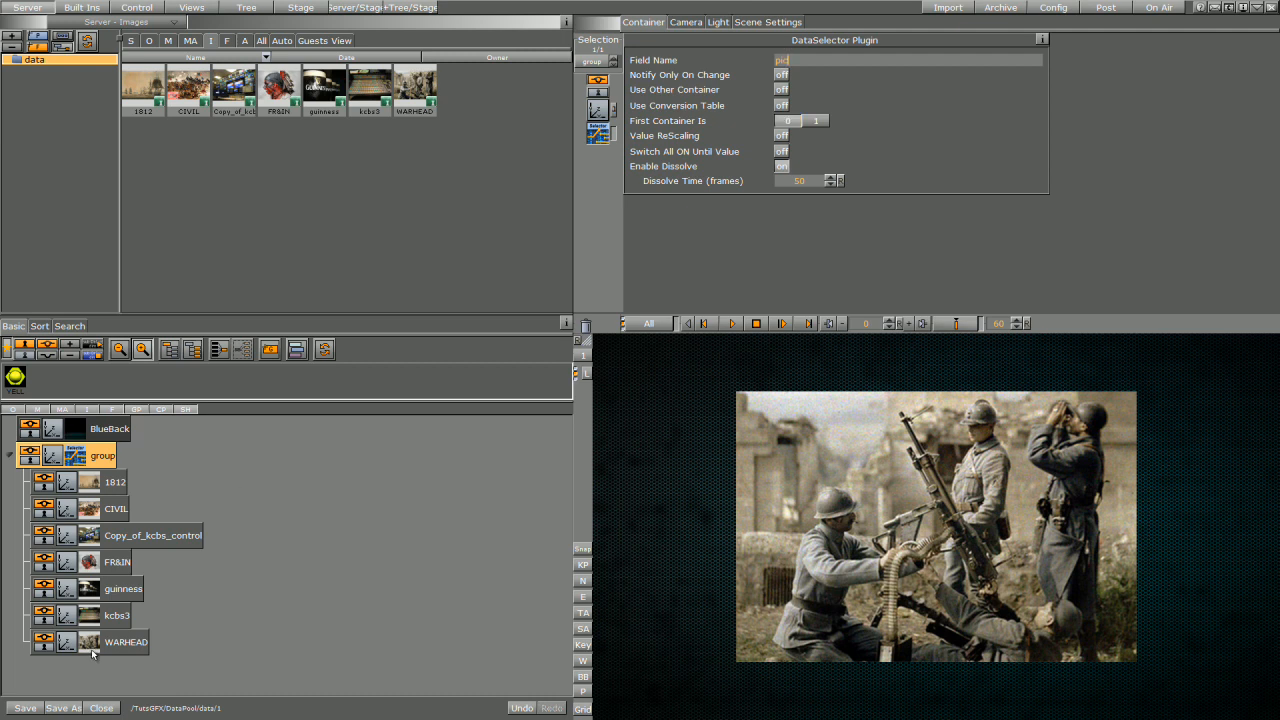
# - Back in Viz Artist, remove the DataSelector plugin from the group and delete the seven image containers inside it
pyautogui.moveTo(77, 458); pyautogui.dragTo(587, 326)
pyautogui.click(115, 483)
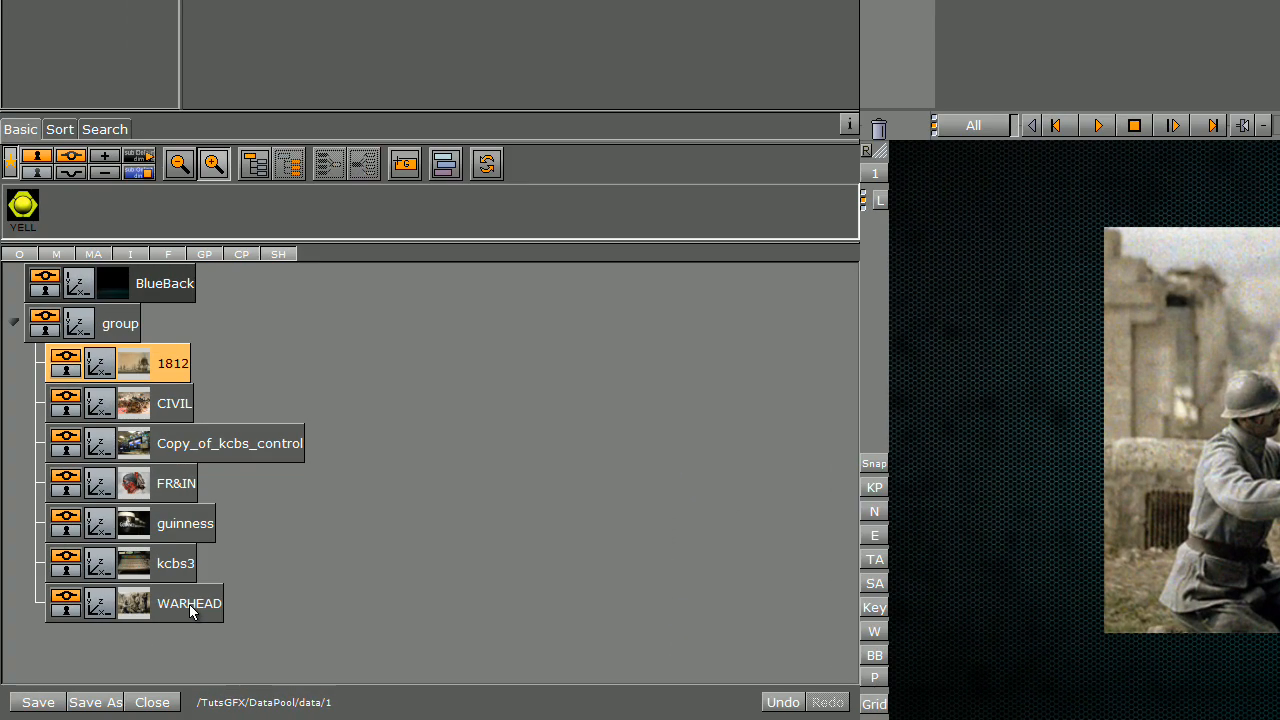
pyautogui.keyDown('shift'); pyautogui.click(126, 642); pyautogui.keyUp('shift')
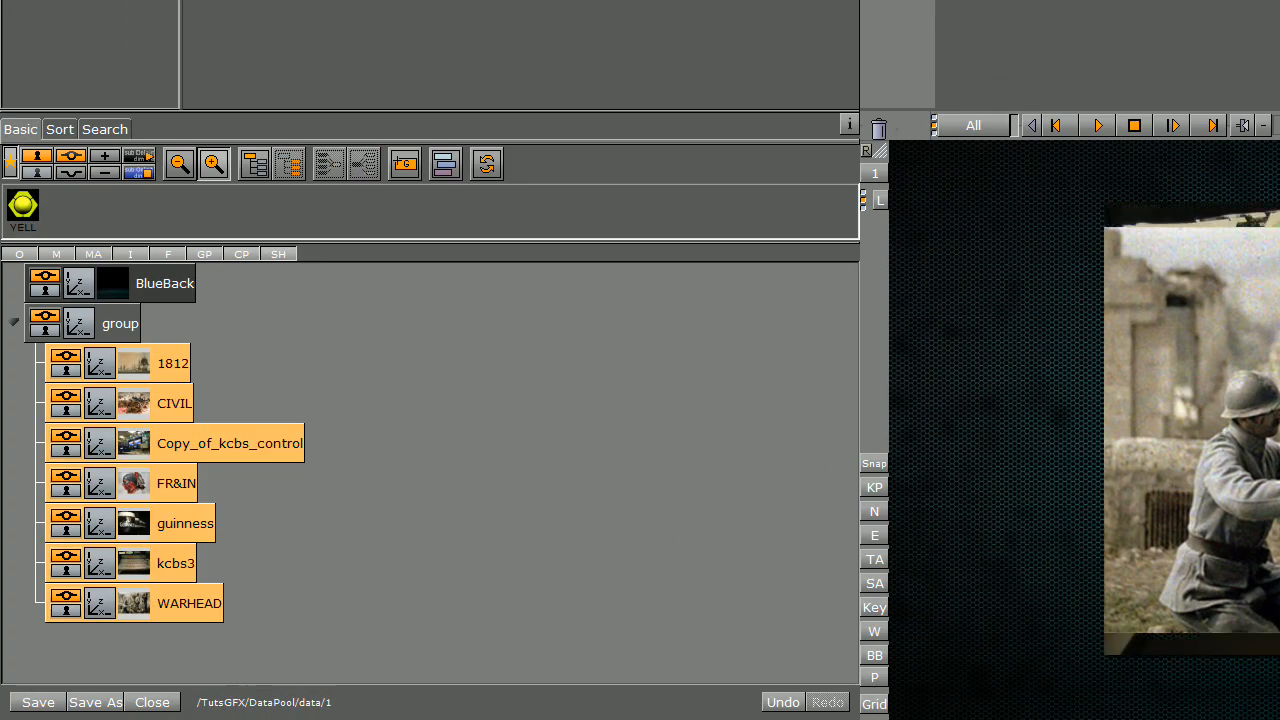
pyautogui.moveTo(180, 370); pyautogui.dragTo(878, 128)
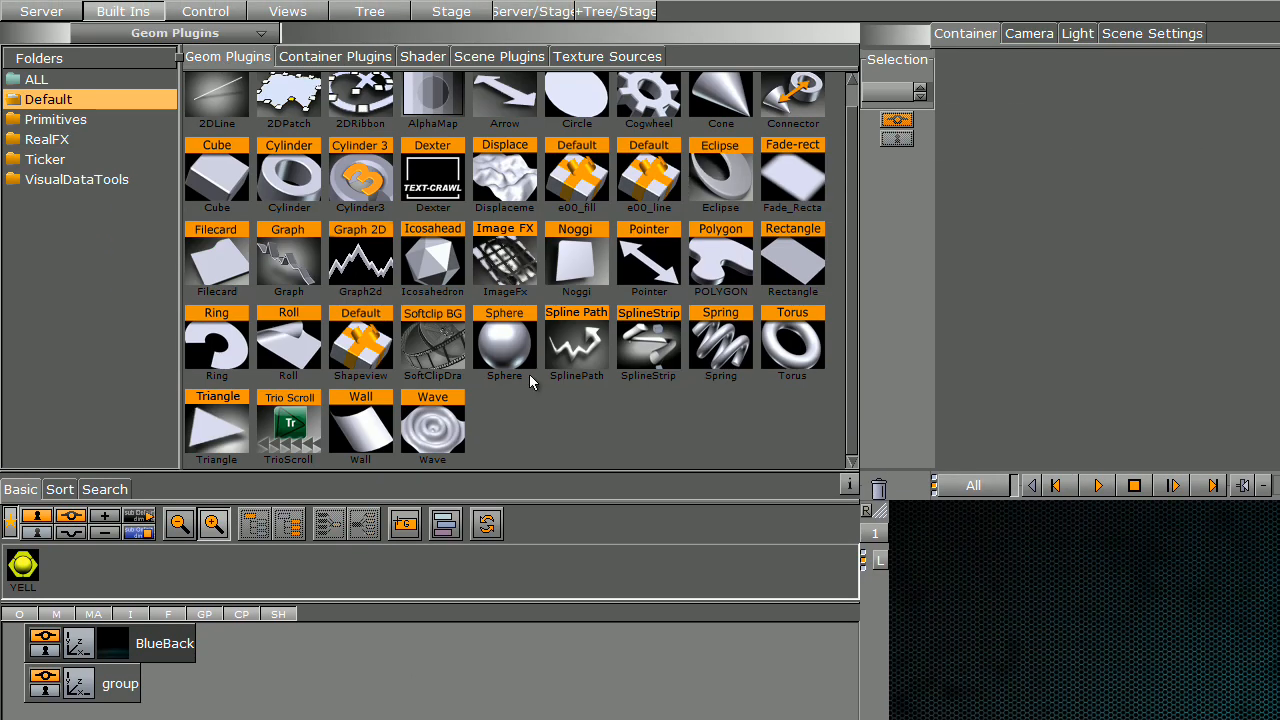
# - Add Sphere, Ring, Triangle and Cylinder geometries as children of the group container, with Cylinder first
pyautogui.moveTo(505, 345); pyautogui.dragTo(110, 684)
pyautogui.moveTo(217, 345); pyautogui.dragTo(120, 684)
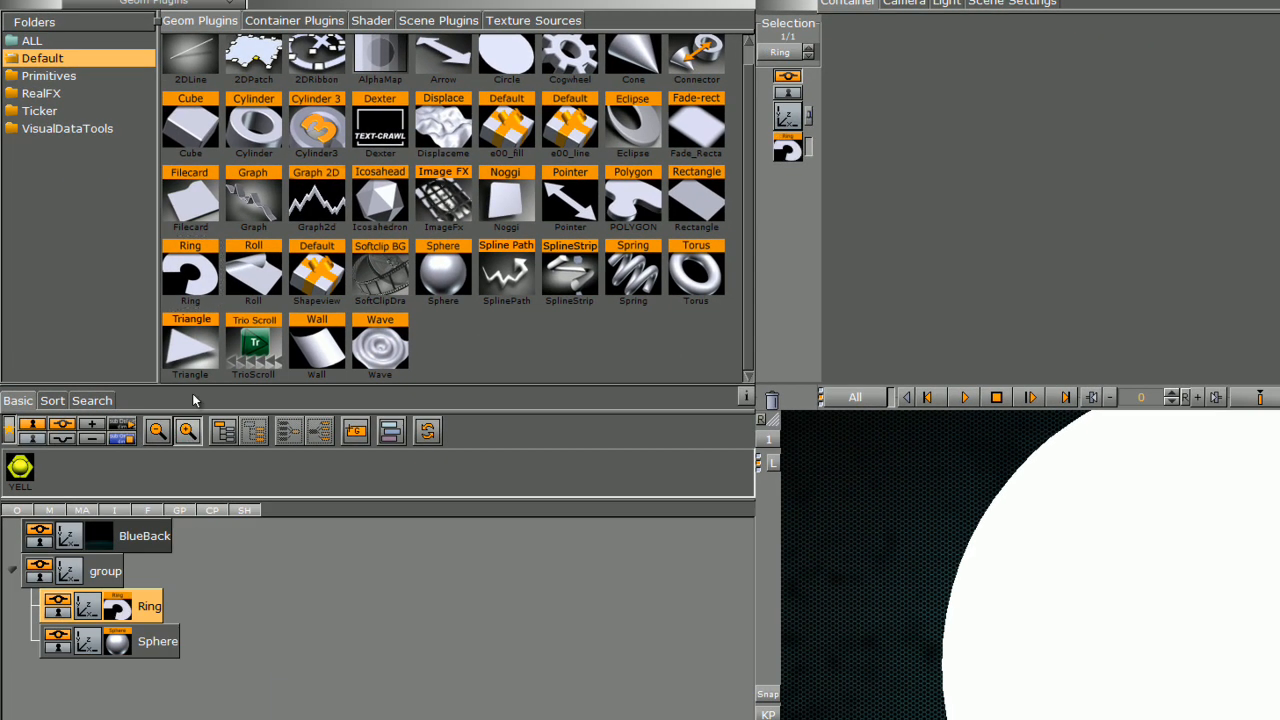
pyautogui.moveTo(192, 348); pyautogui.dragTo(250, 570)
pyautogui.moveTo(253, 125); pyautogui.dragTo(230, 570)
# - Apply the YELL material to the group container and reset its scaling to 1.0
pyautogui.moveTo(20, 468); pyautogui.dragTo(118, 586)
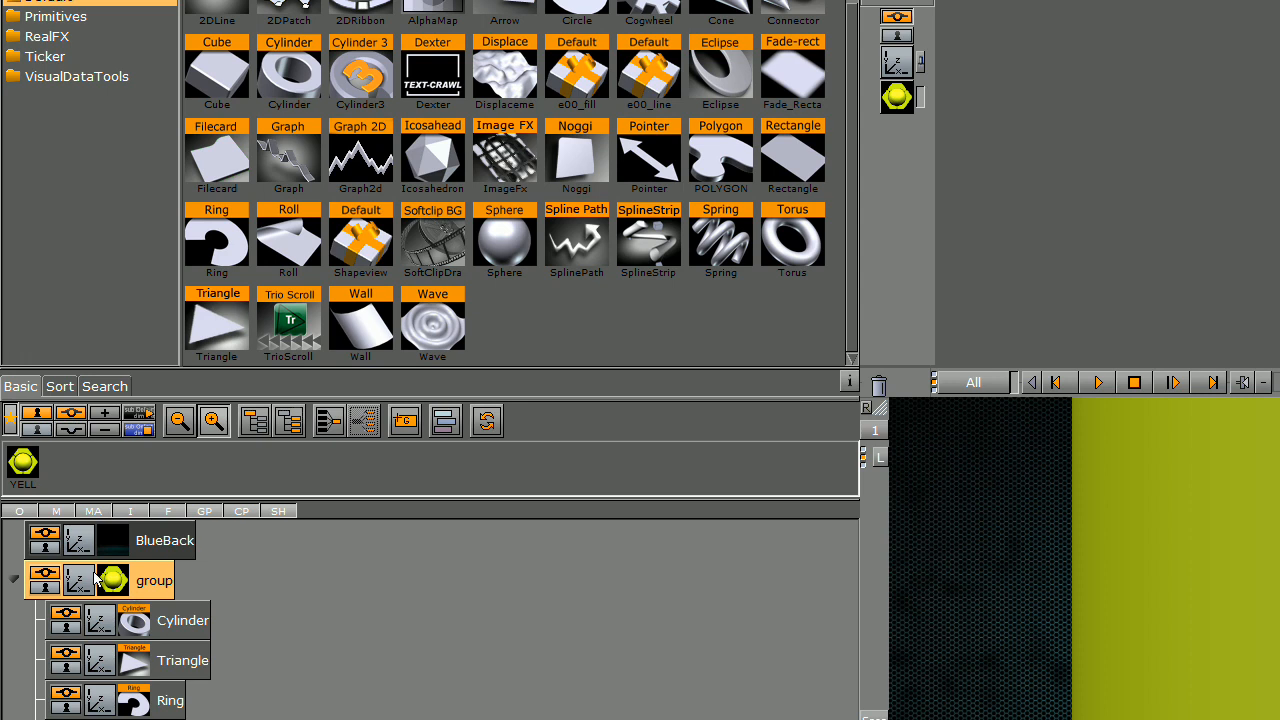
pyautogui.click(98, 588)
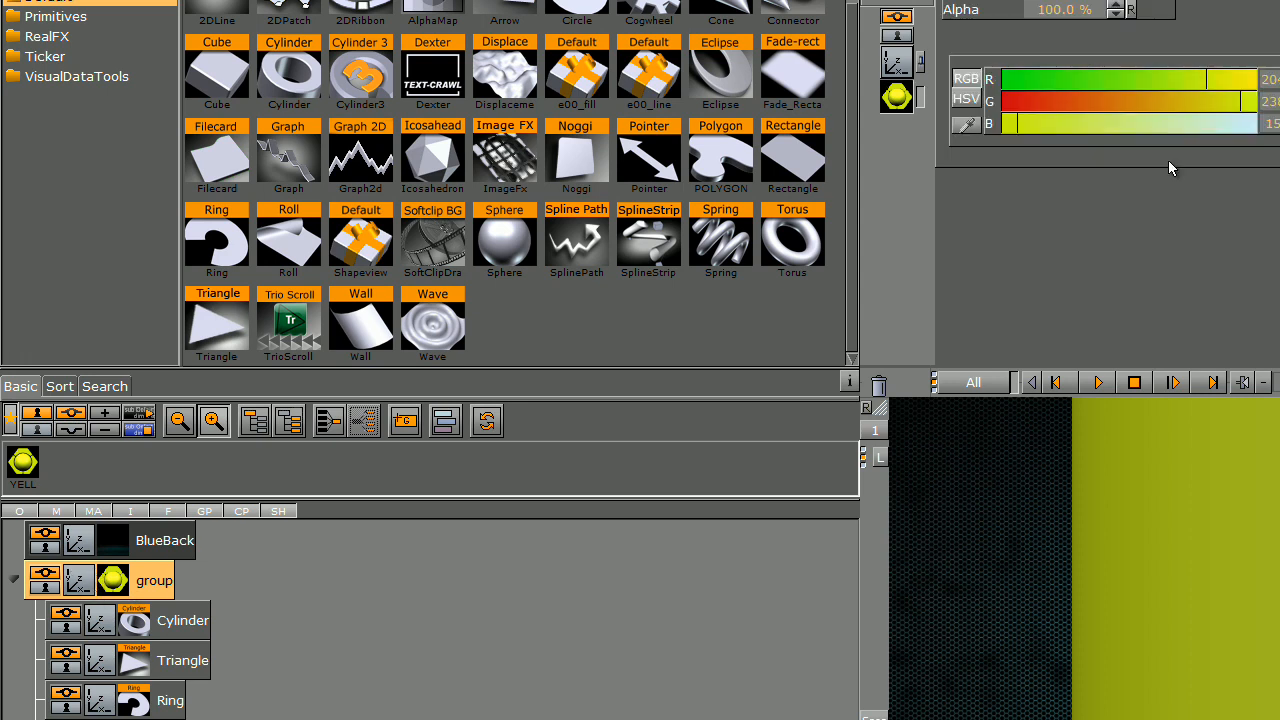
pyautogui.click(906, 66)
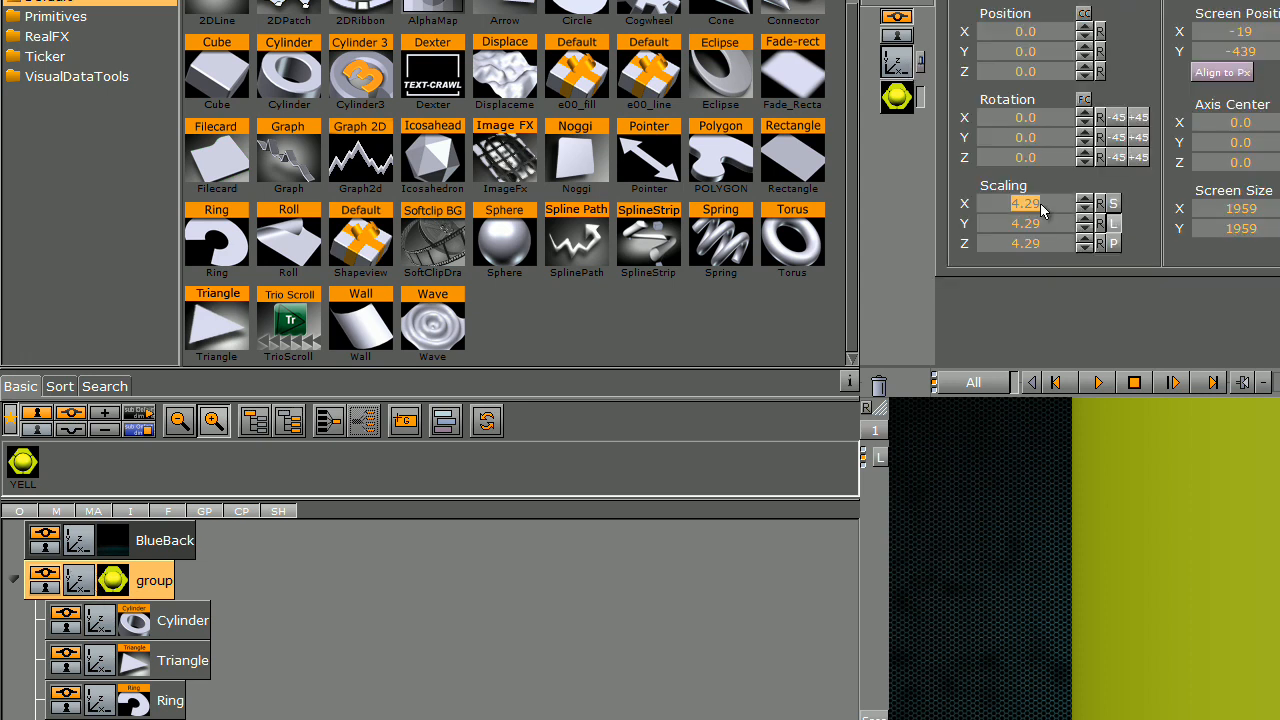
pyautogui.click(1100, 204)
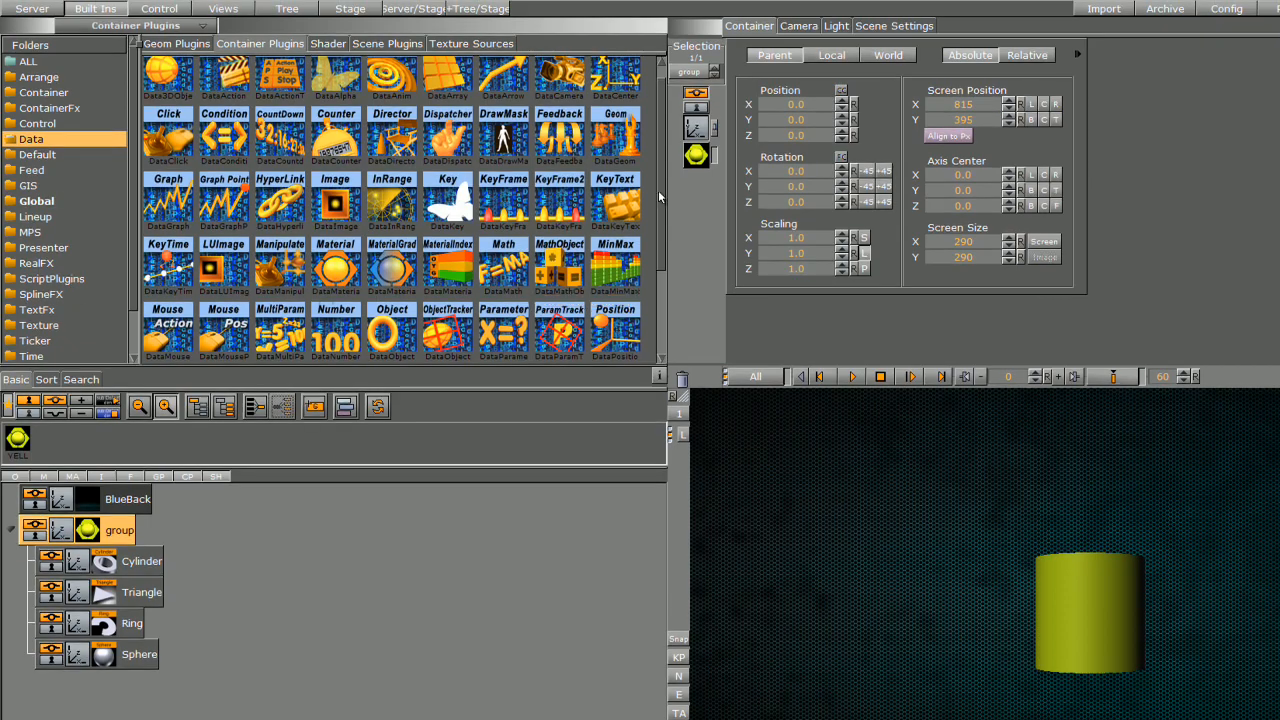
# - Add the DataSelector plugin to the group of geometries, with field name da and first container 1
pyautogui.scroll(-3, 659, 197)
pyautogui.moveTo(336, 270); pyautogui.dragTo(110, 526)
pyautogui.click(116, 526)
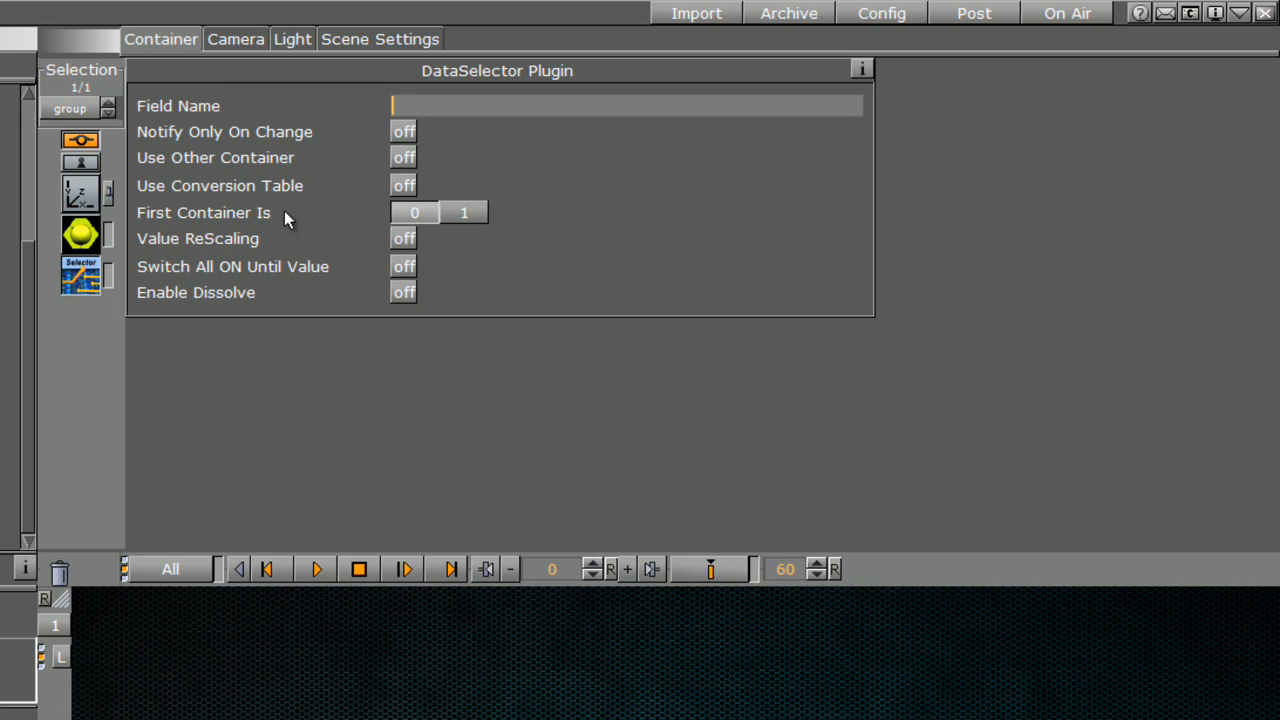
pyautogui.click(459, 214)
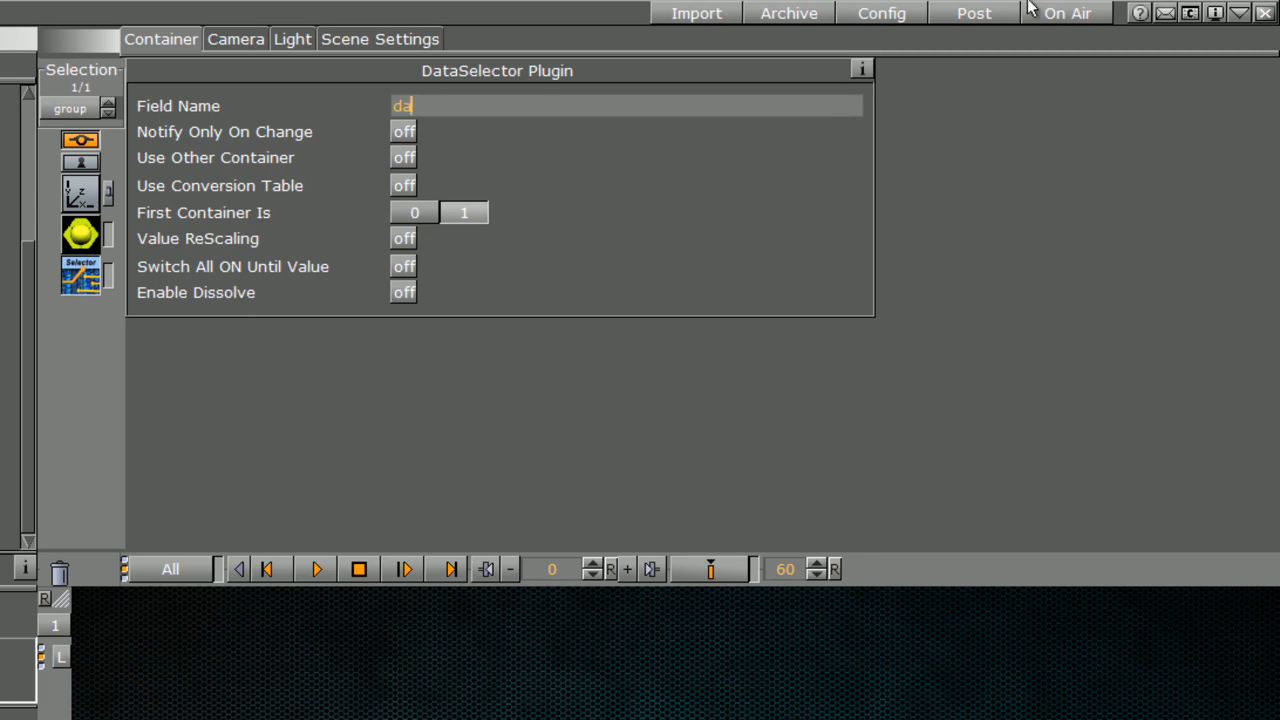
# - Put the scene on air, switch to vizSend, and send the command 0 REND*FUNCTION*DataPool*Data SET da=1
pyautogui.click(1067, 13)
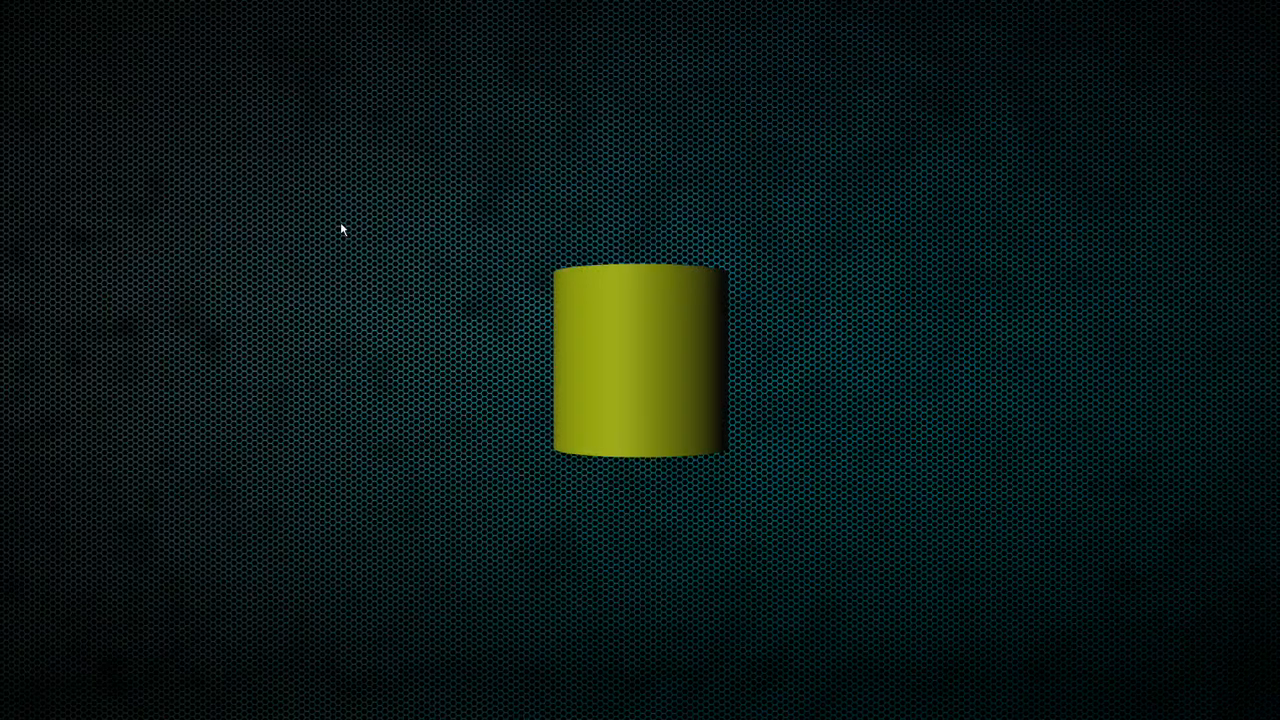
pyautogui.hotkey('alt', 'Tab')
pyautogui.hotkey('alt', 'Tab')
pyautogui.hotkey('alt', 'Tab')
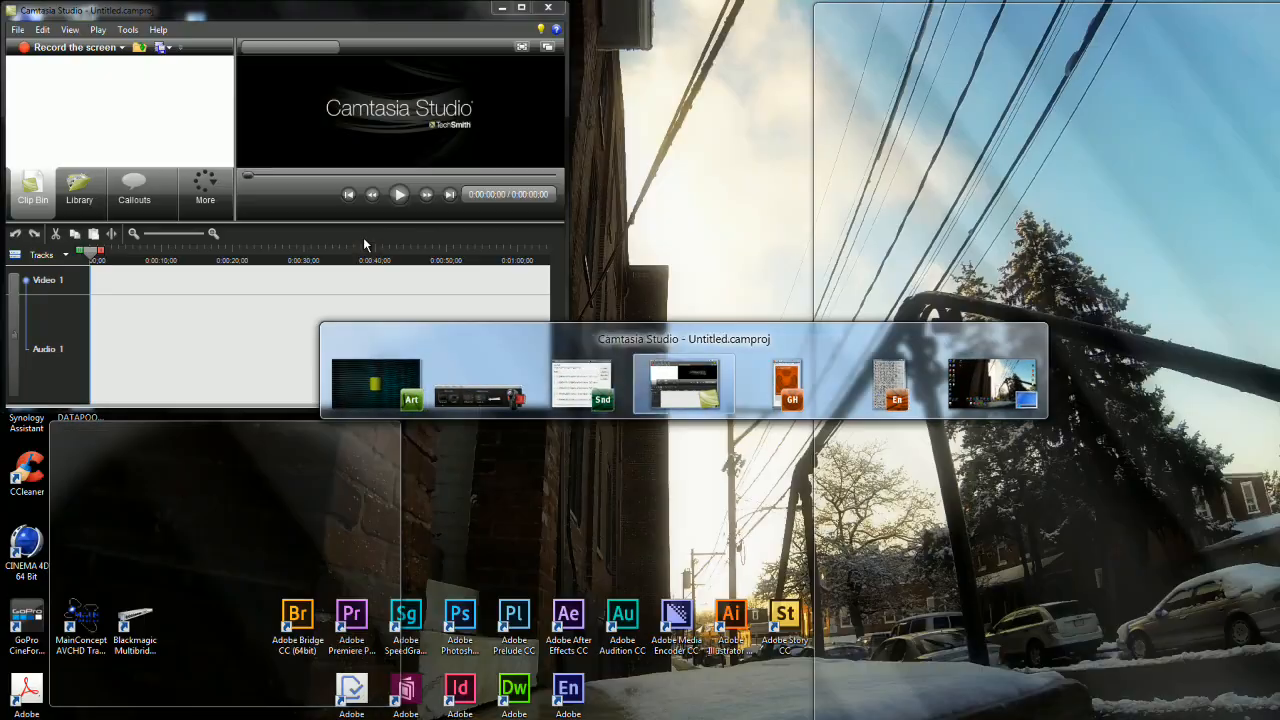
pyautogui.hotkey('alt', 'shift', 'Tab')
pyautogui.click(244, 475)
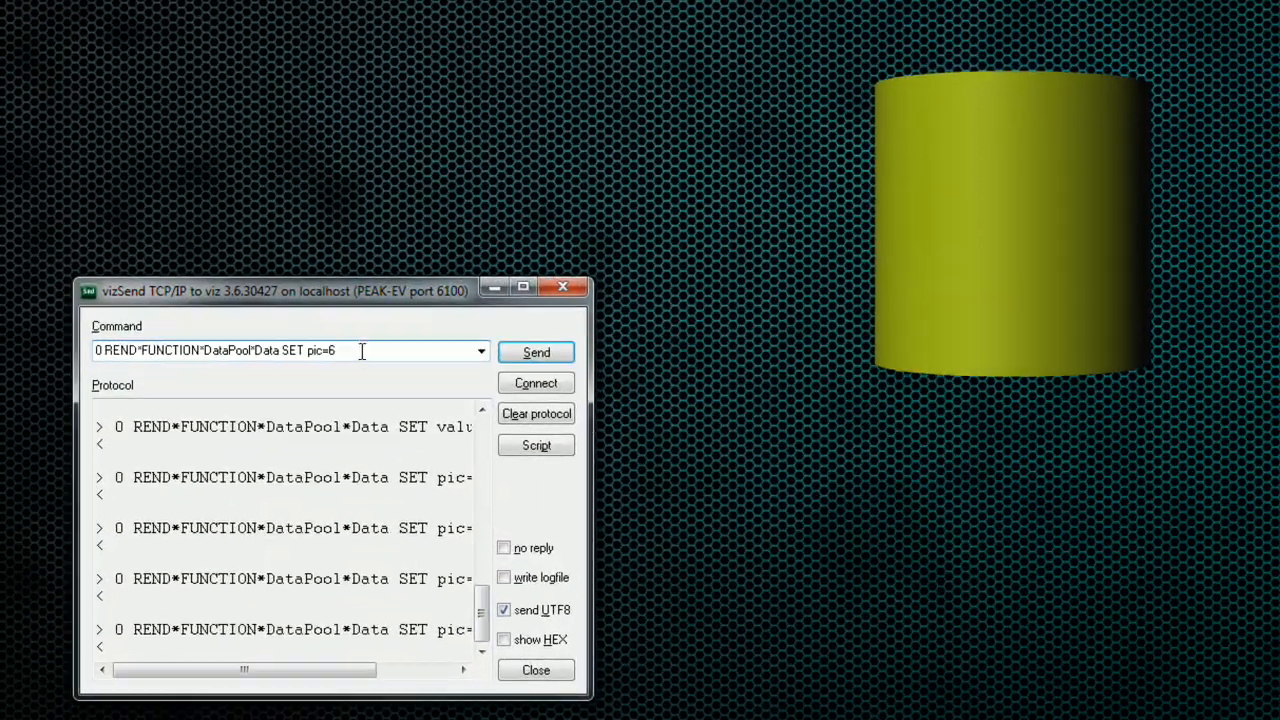
pyautogui.moveTo(338, 351); pyautogui.dragTo(311, 370)
pyautogui.write('da')
pyautogui.click(531, 353)
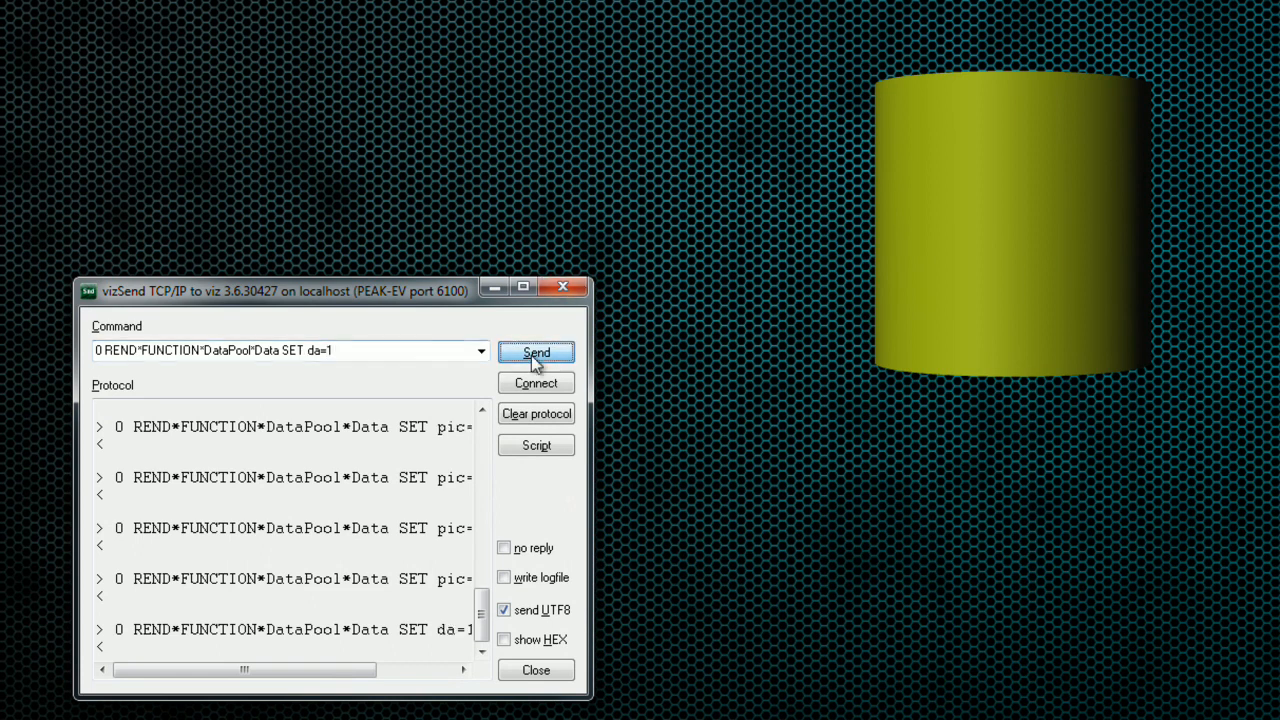
# - Send the DataPool command with da=2 and again with da=3
pyautogui.moveTo(349, 354); pyautogui.dragTo(328, 360)
pyautogui.write('2')
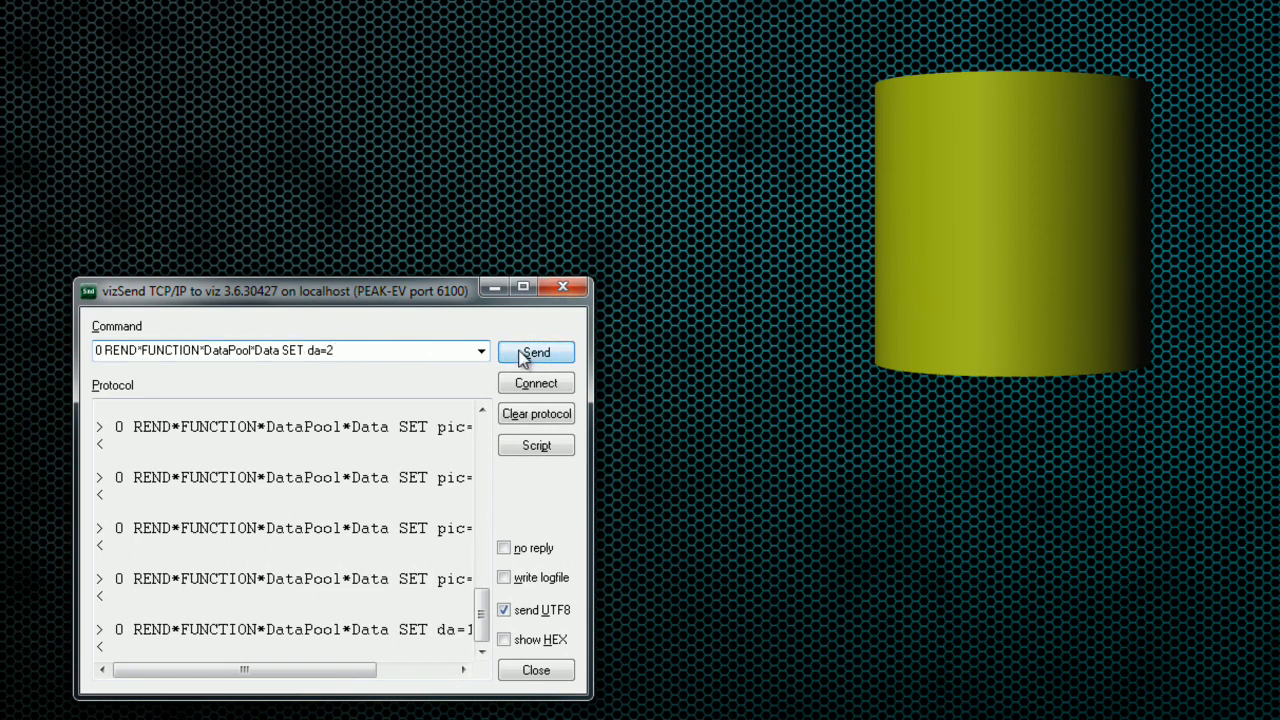
pyautogui.click(530, 353)
pyautogui.doubleClick(343, 350)
pyautogui.write('da=3')
pyautogui.click(556, 356)
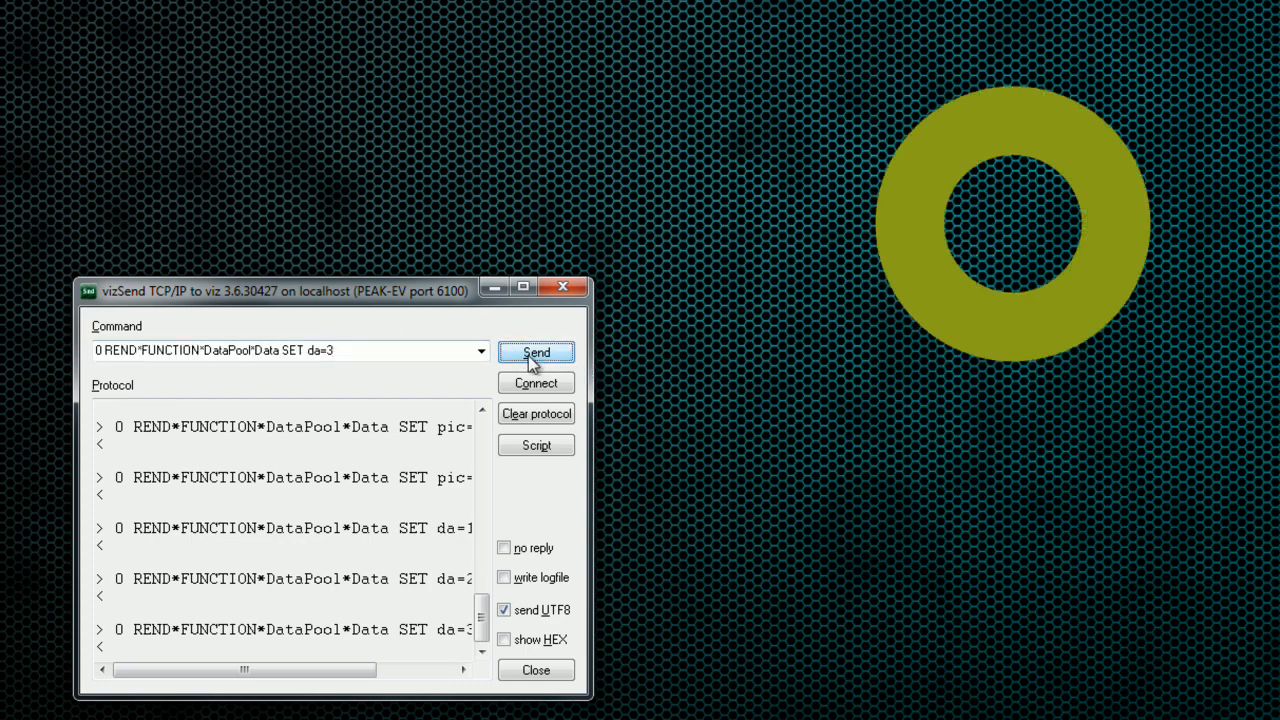
# - Change the DataPool command's value to da=4 and send it
pyautogui.click(354, 350)
pyautogui.moveTo(340, 350); pyautogui.dragTo(330, 352)
pyautogui.write('4')
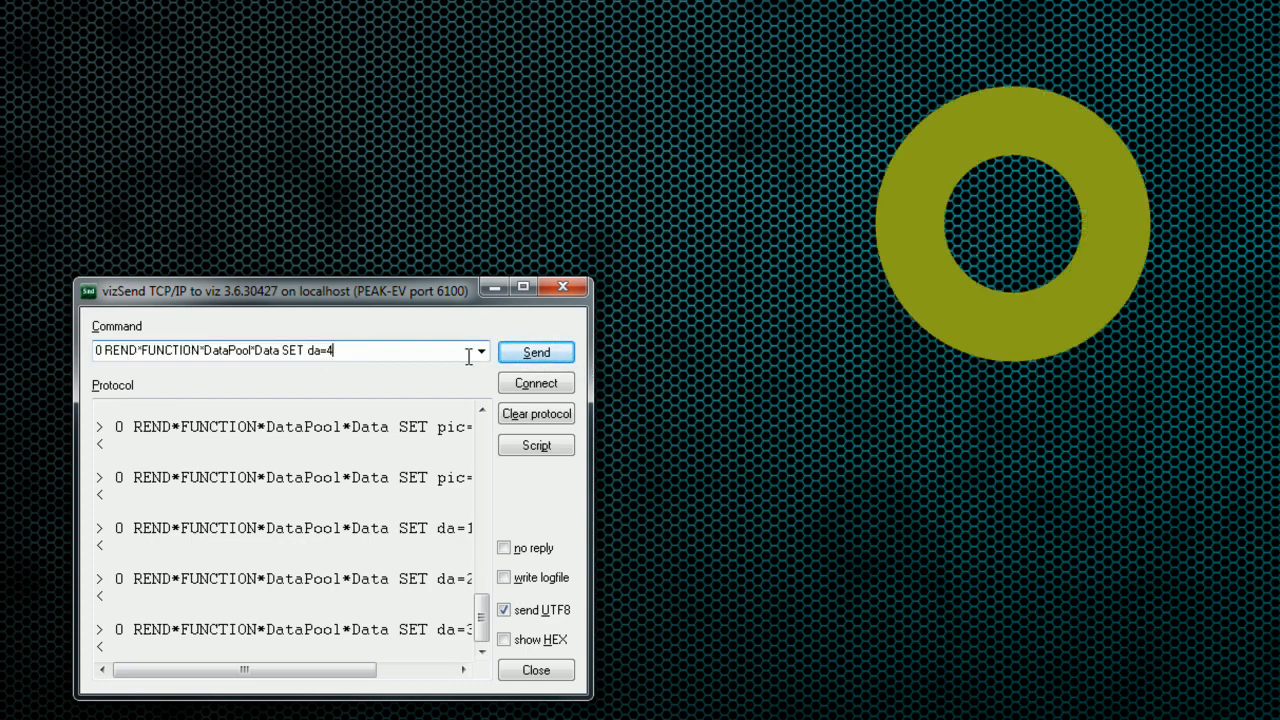
pyautogui.click(530, 356)
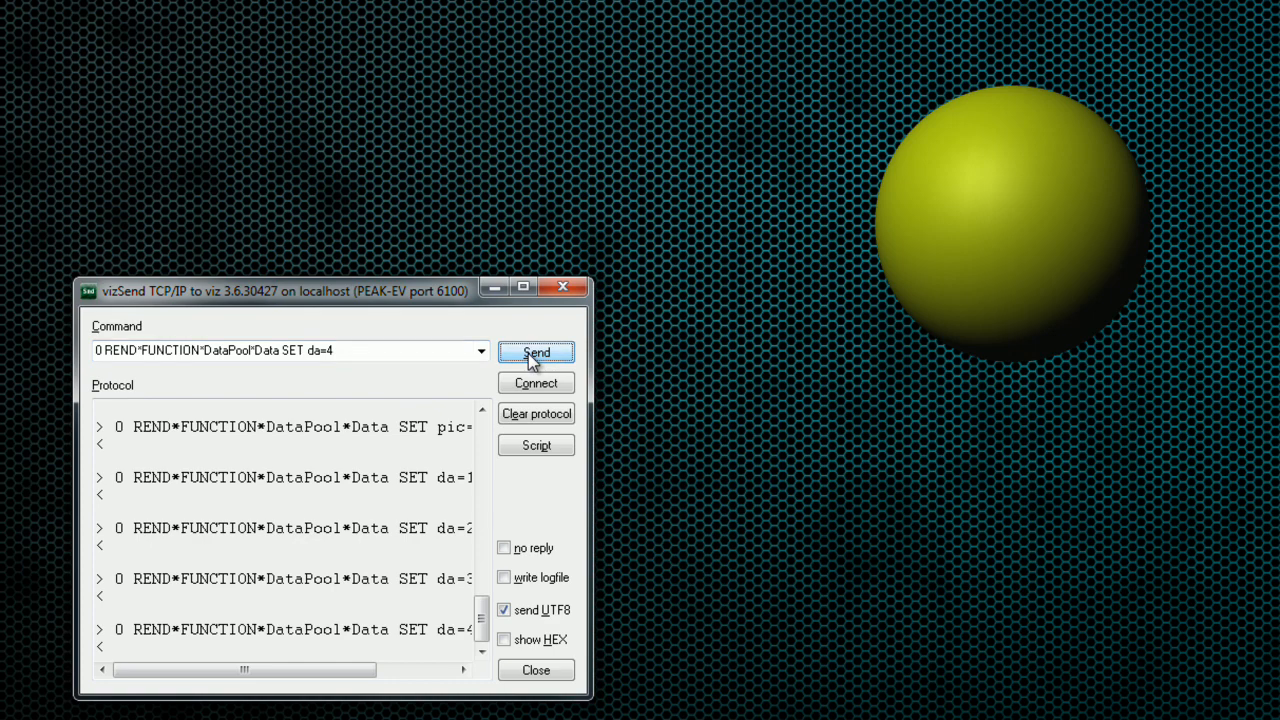